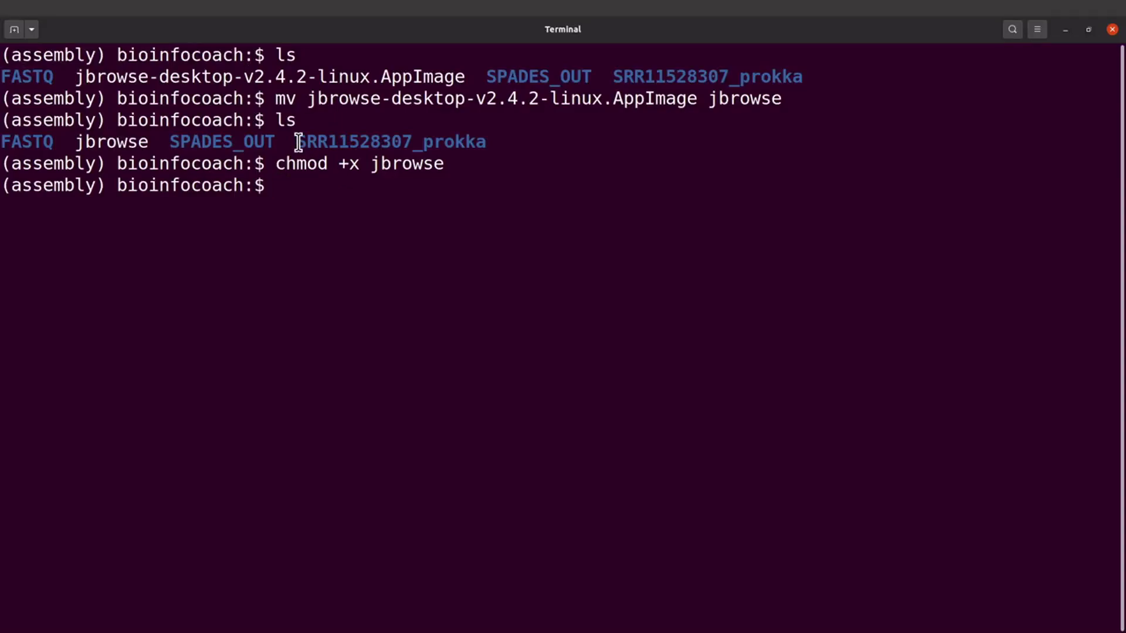
Step: List the contents of the SRR11528307_prokka folder with ls
{"action": "left_click_drag", "start_coordinate": [297, 143], "coordinate": [479, 142]}
{"action": "left_click", "coordinate": [479, 141]}
{"action": "type", "text": "ls SR"}
{"action": "key", "text": "Tab"}
{"action": "key", "text": "Return"}
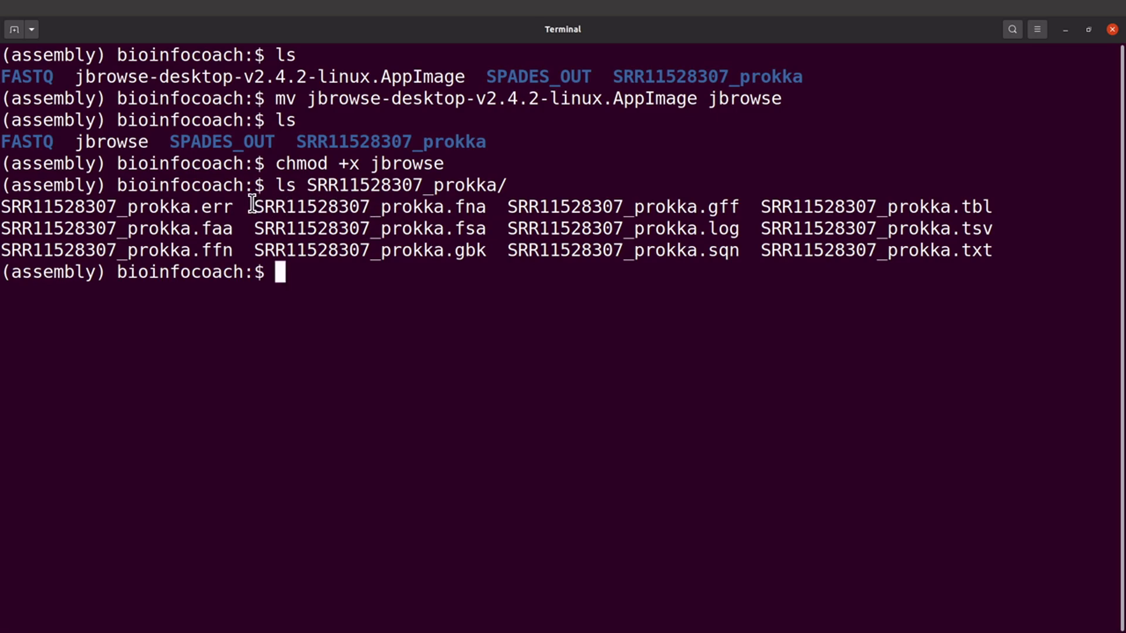
Step: Highlight the SRR11528307_prokka.fna and .gff files, then enter ./jbrowse at the prompt
{"action": "left_click_drag", "start_coordinate": [252, 204], "coordinate": [487, 208]}
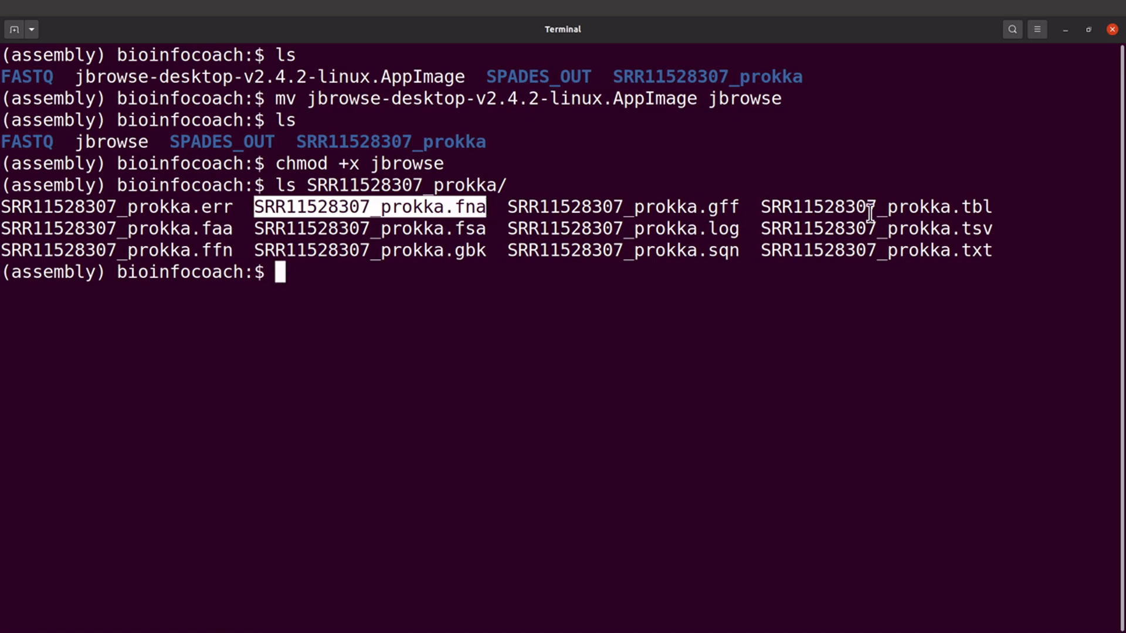
{"action": "left_click_drag", "start_coordinate": [503, 205], "coordinate": [746, 204]}
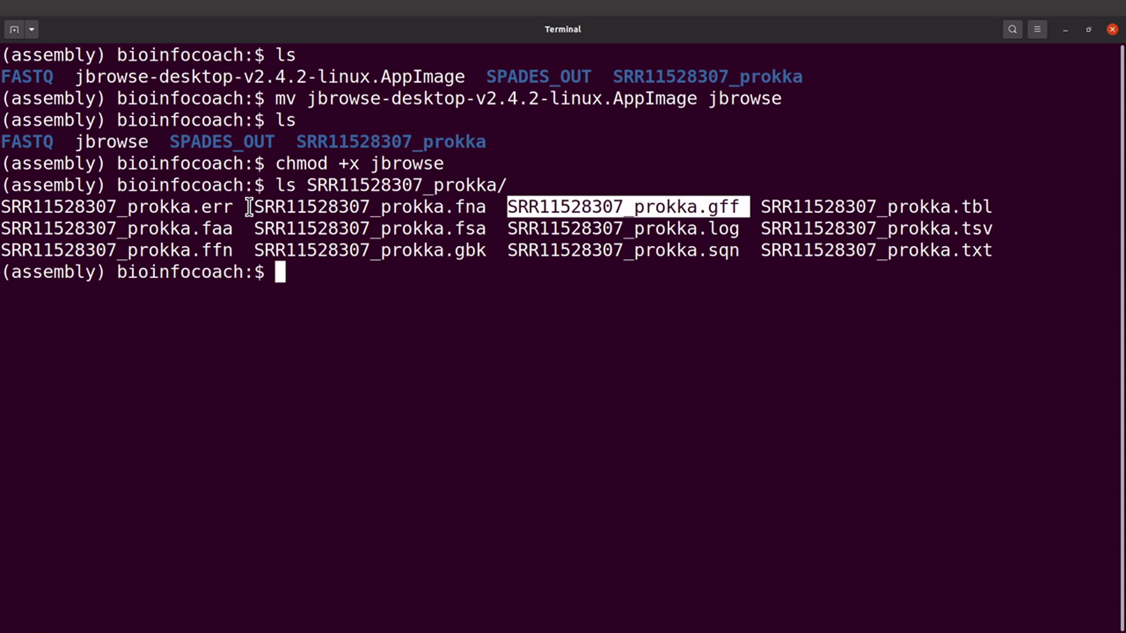
{"action": "mouse_move", "coordinate": [255, 207]}
{"action": "left_mouse_down"}
{"action": "mouse_move", "coordinate": [503, 207]}
{"action": "mouse_move", "coordinate": [261, 206]}
{"action": "left_mouse_up"}
{"action": "left_click", "coordinate": [507, 206]}
{"action": "left_click", "coordinate": [264, 207]}
{"action": "left_click_drag", "start_coordinate": [508, 206], "coordinate": [742, 206]}
{"action": "left_click", "coordinate": [445, 309]}
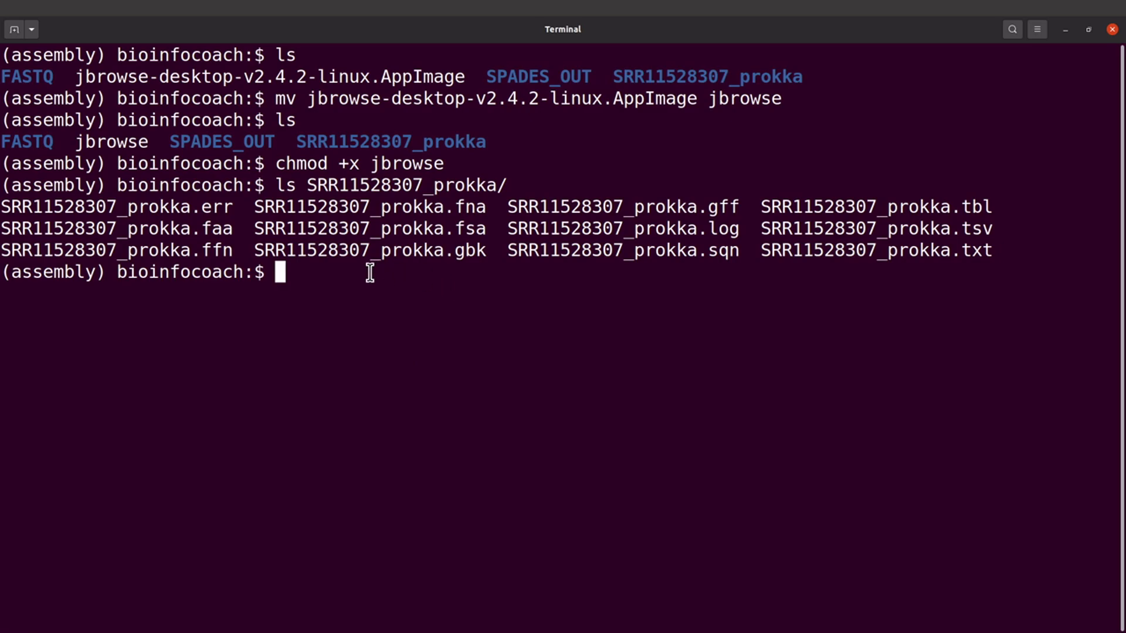
{"action": "type", "text": "./jbrowse"}
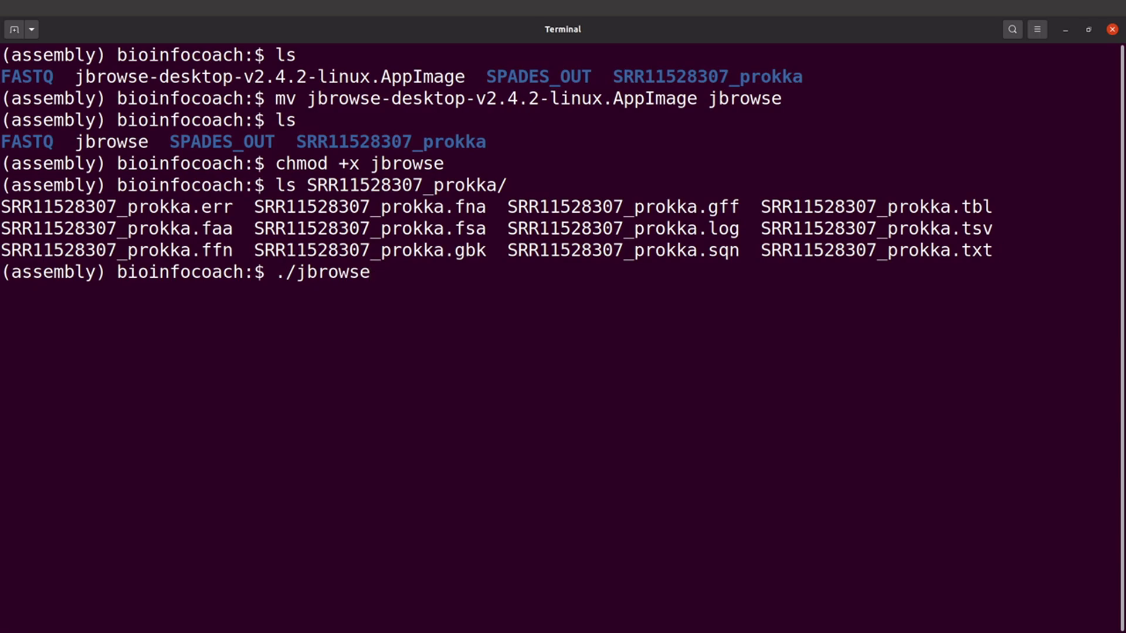
Step: Launch JBrowse Desktop maximized and open the Open sequence(s) form at the Assembly name field
{"action": "key", "text": "Return"}
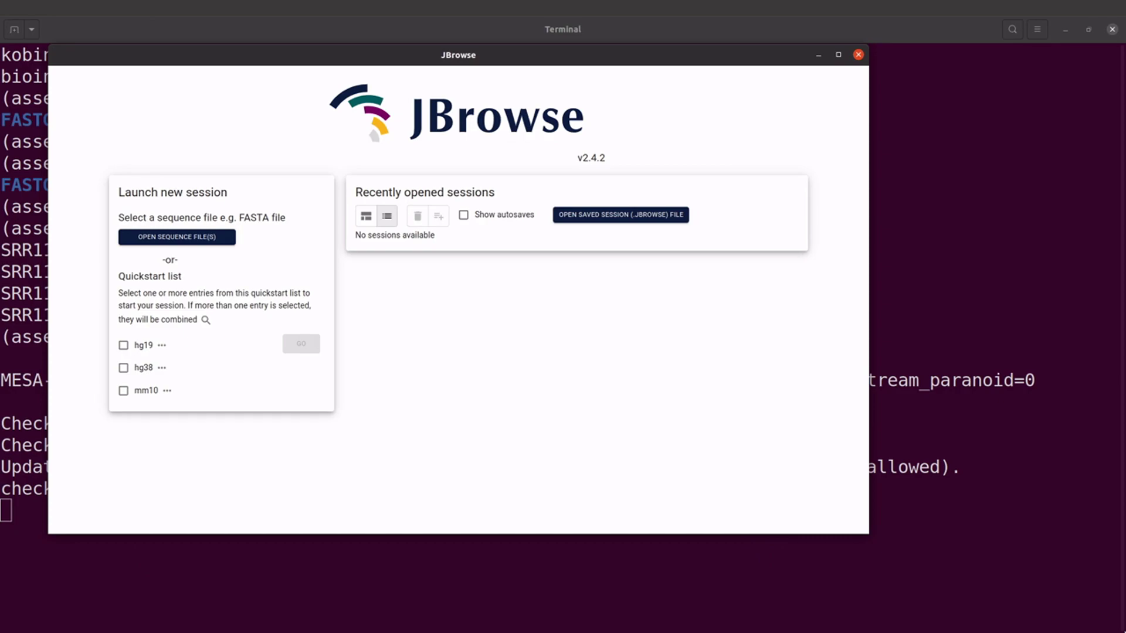
{"action": "left_click", "coordinate": [836, 56]}
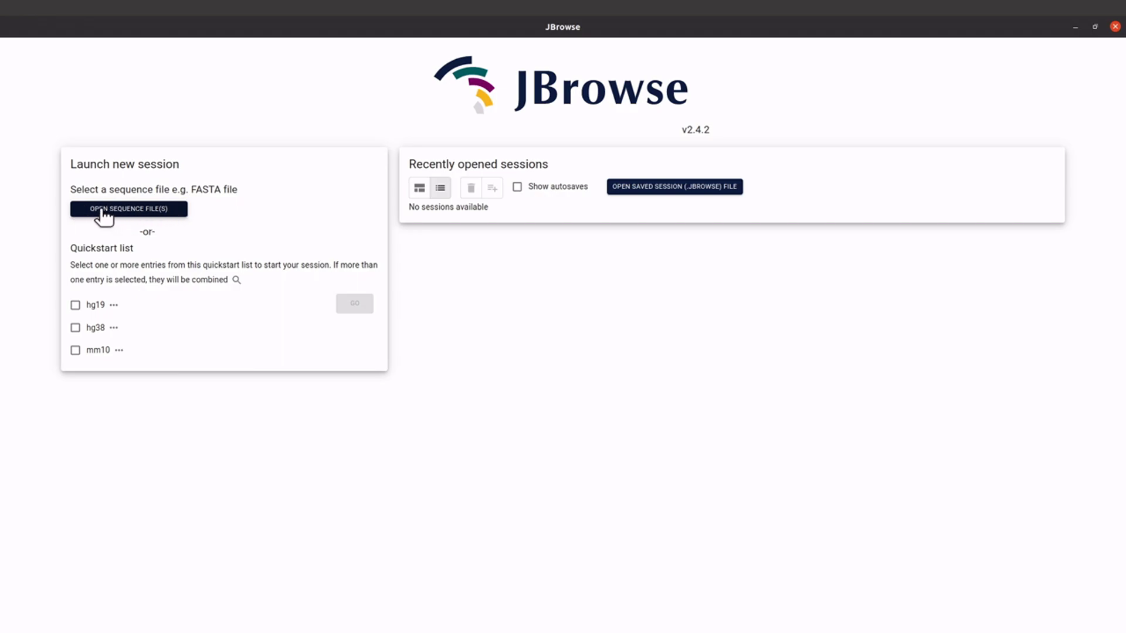
{"action": "left_click", "coordinate": [135, 209]}
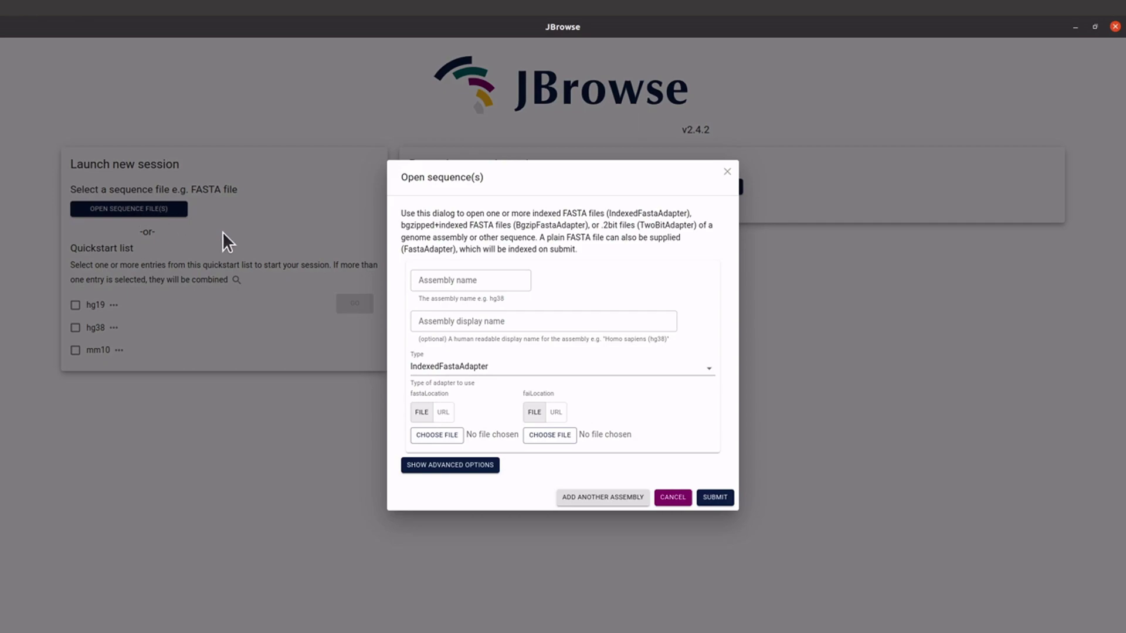
{"action": "left_click", "coordinate": [463, 281]}
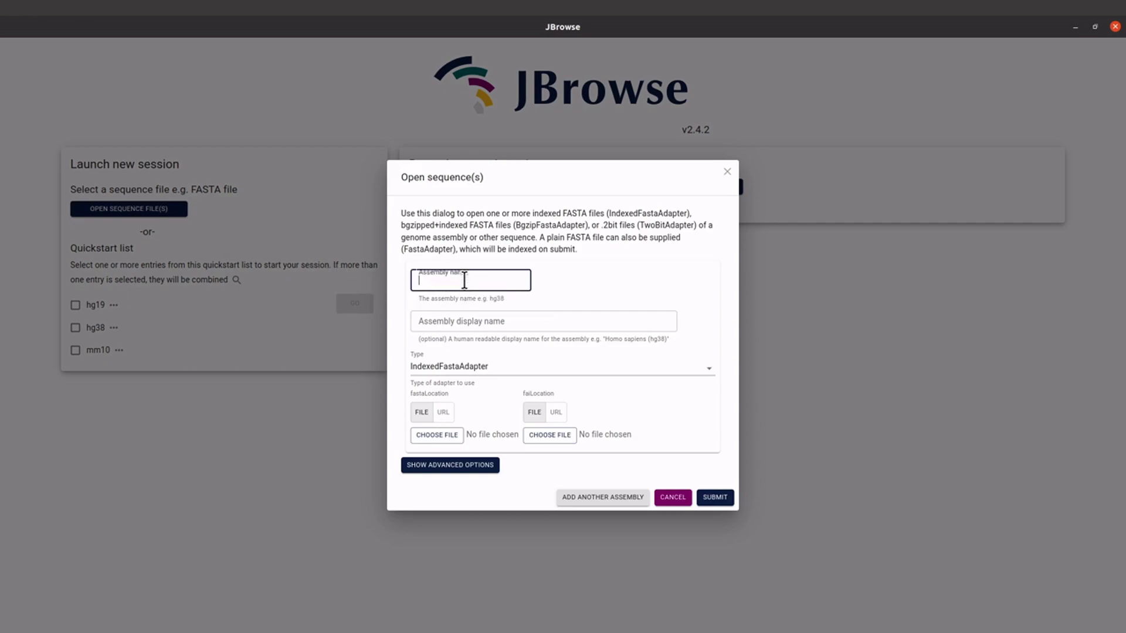
{"action": "left_click", "coordinate": [621, 286]}
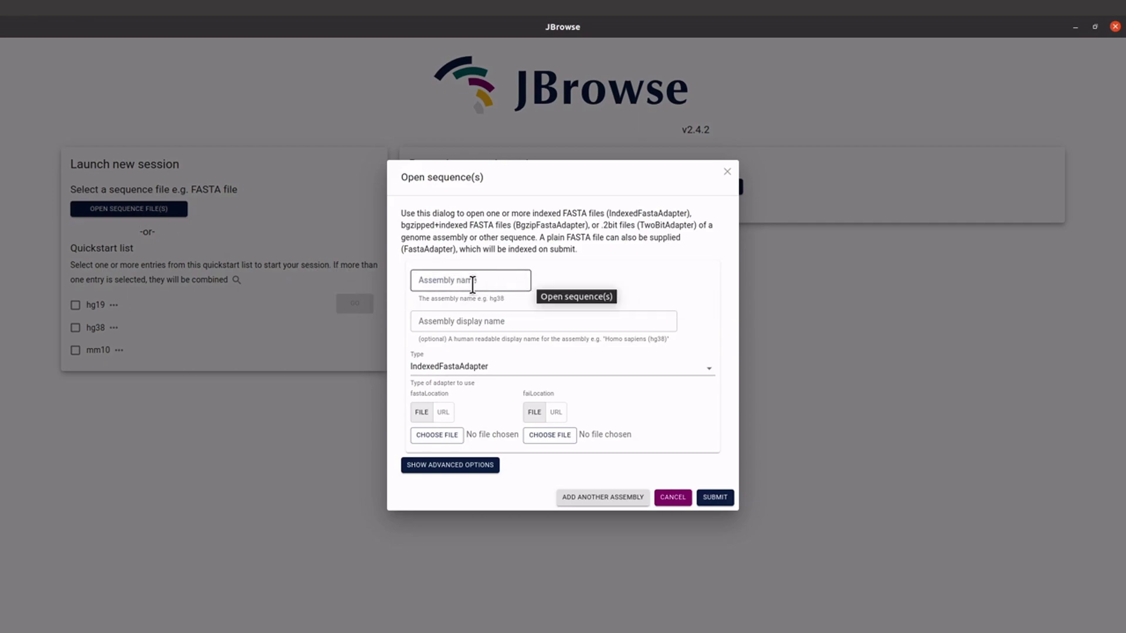
{"action": "left_click", "coordinate": [497, 281]}
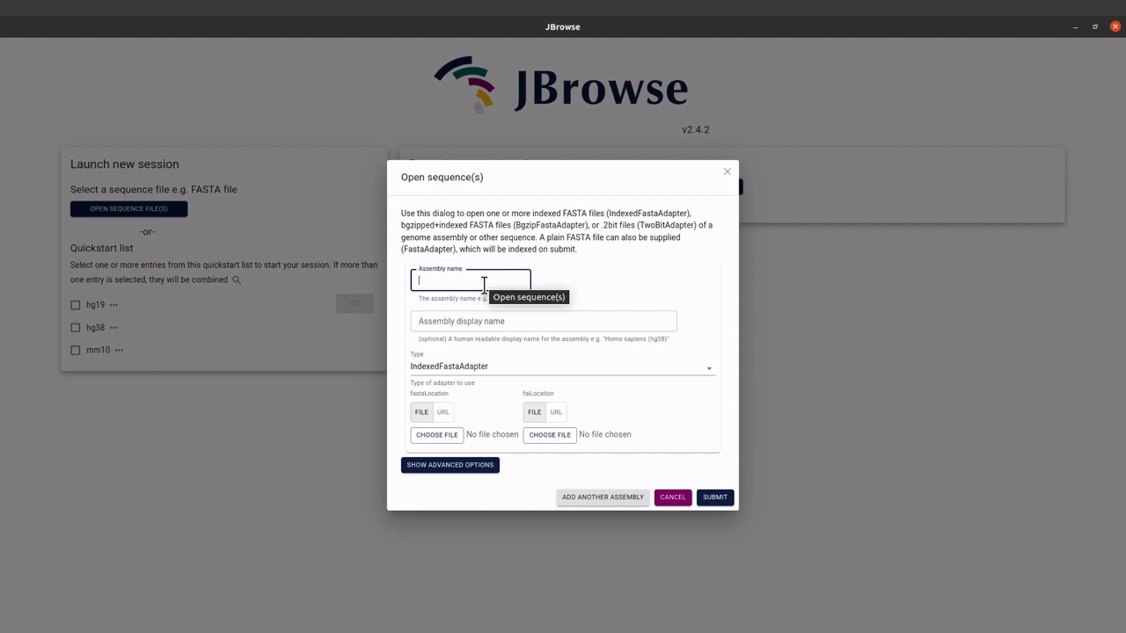
Step: Copy the SRA identifier SRR11528307 from the Firefox assignment page, then return to JBrowse
{"action": "left_click", "coordinate": [13, 79]}
{"action": "scroll", "coordinate": [750, 378], "scroll_direction": "down", "scroll_amount": 10}
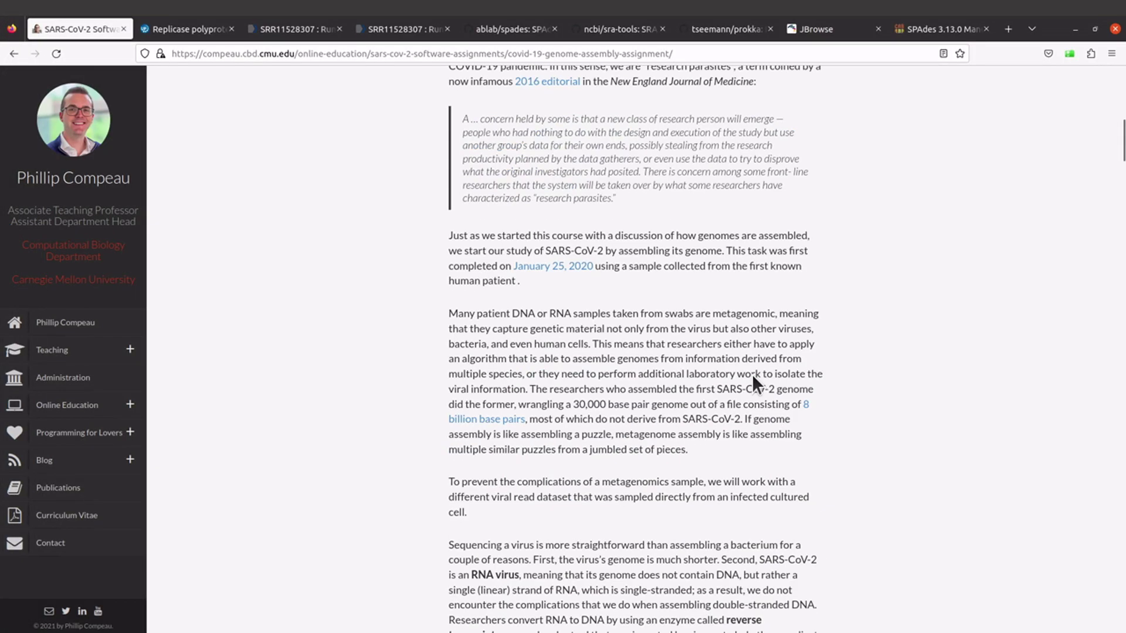
{"action": "scroll", "coordinate": [768, 404], "scroll_direction": "down", "scroll_amount": 3}
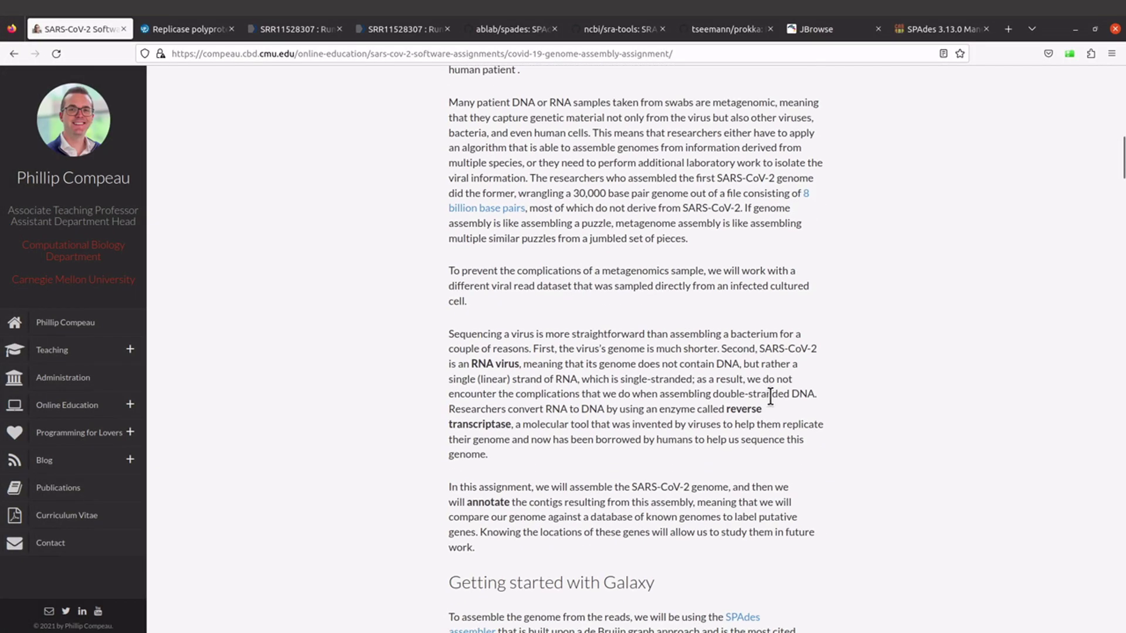
{"action": "scroll", "coordinate": [786, 379], "scroll_direction": "down", "scroll_amount": 13}
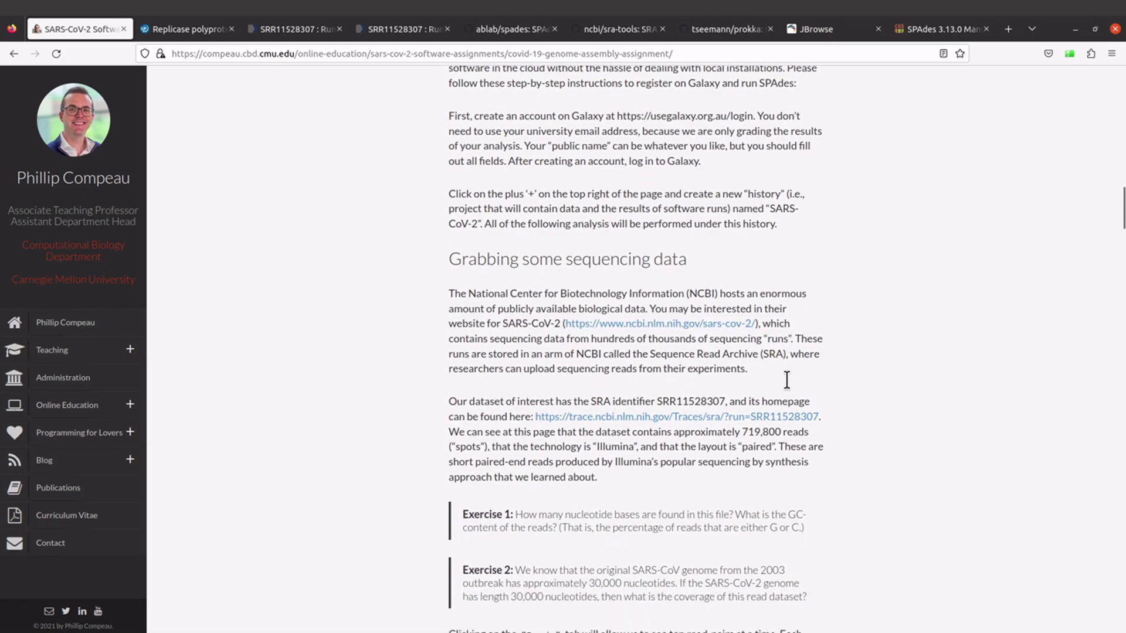
{"action": "scroll", "coordinate": [786, 379], "scroll_direction": "down", "scroll_amount": 4}
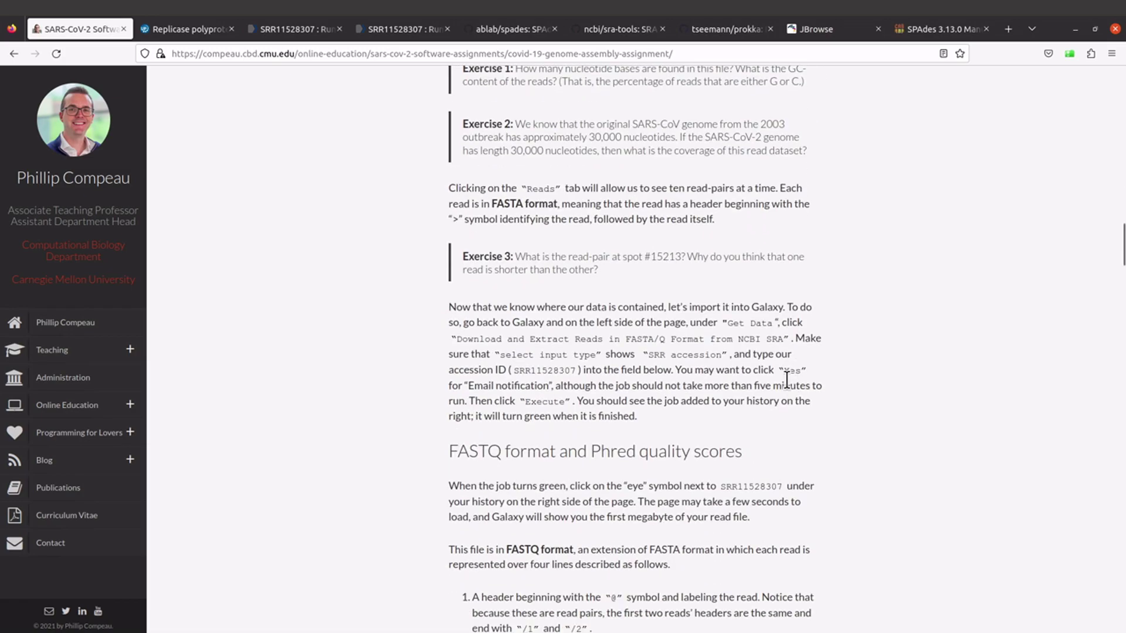
{"action": "scroll", "coordinate": [786, 379], "scroll_direction": "up", "scroll_amount": 6}
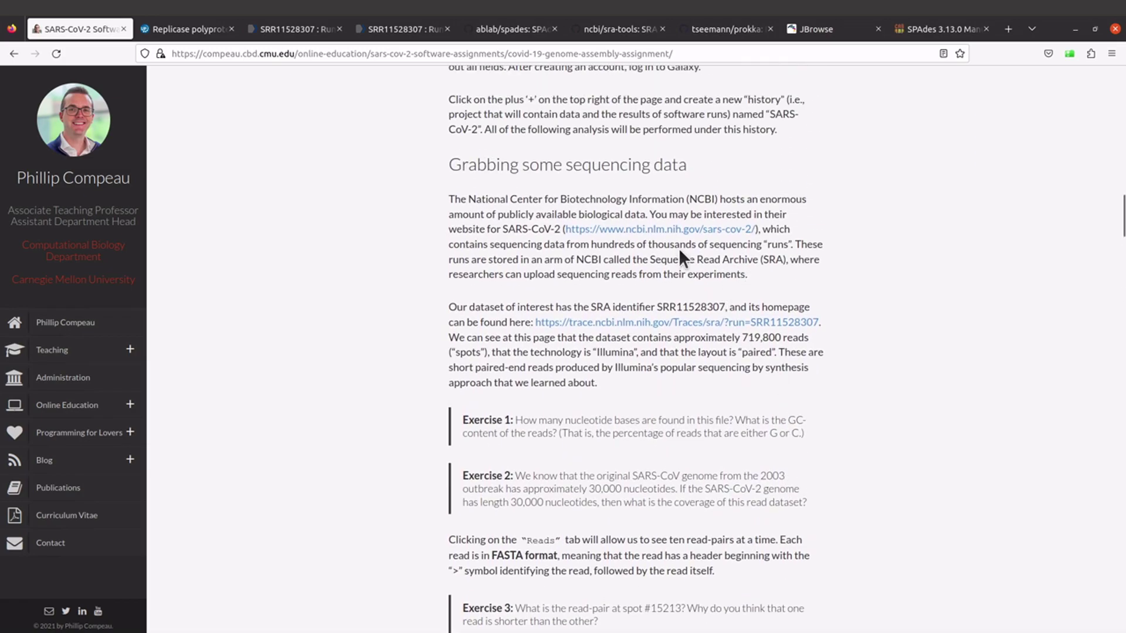
{"action": "left_click_drag", "start_coordinate": [657, 306], "coordinate": [725, 306]}
{"action": "right_click", "coordinate": [725, 307]}
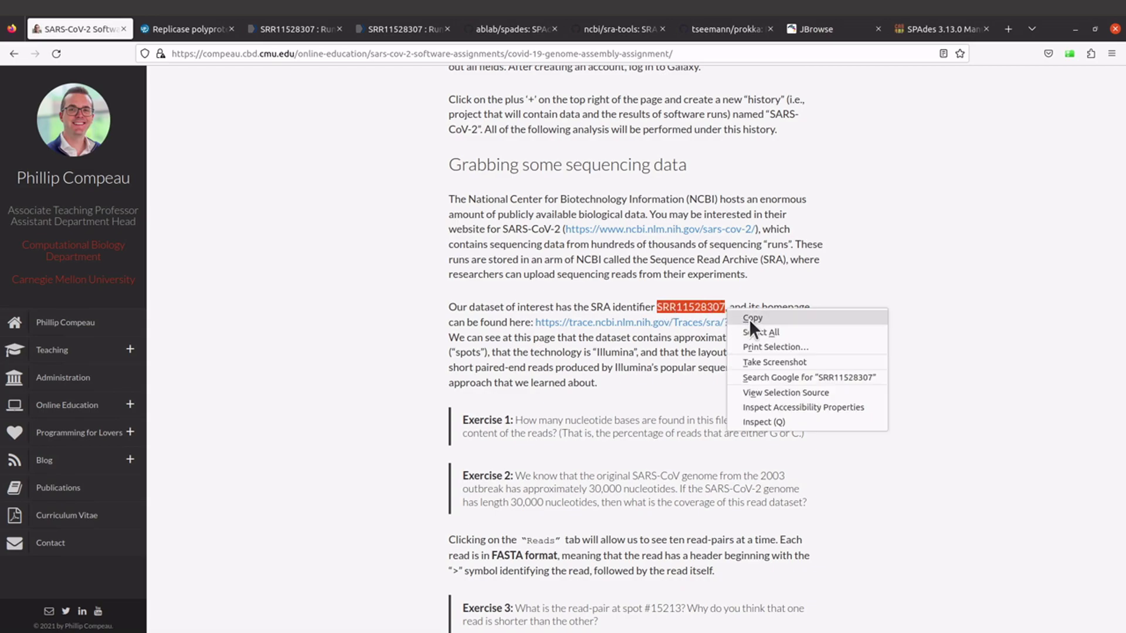
{"action": "left_click", "coordinate": [747, 317]}
{"action": "mouse_move", "coordinate": [2, 410]}
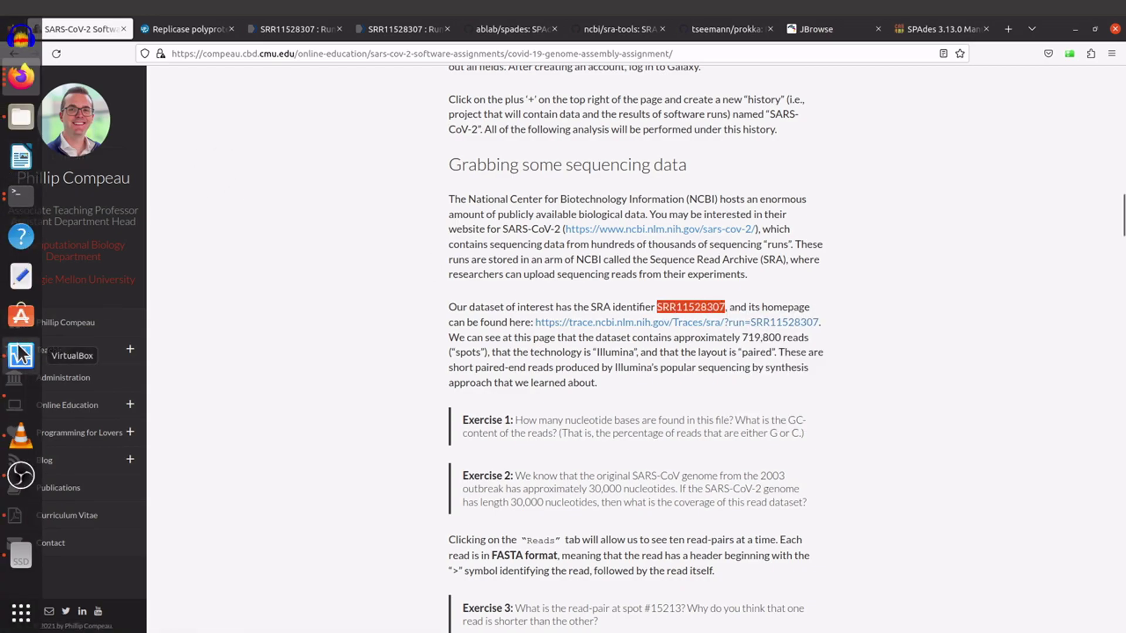
{"action": "left_click", "coordinate": [27, 515]}
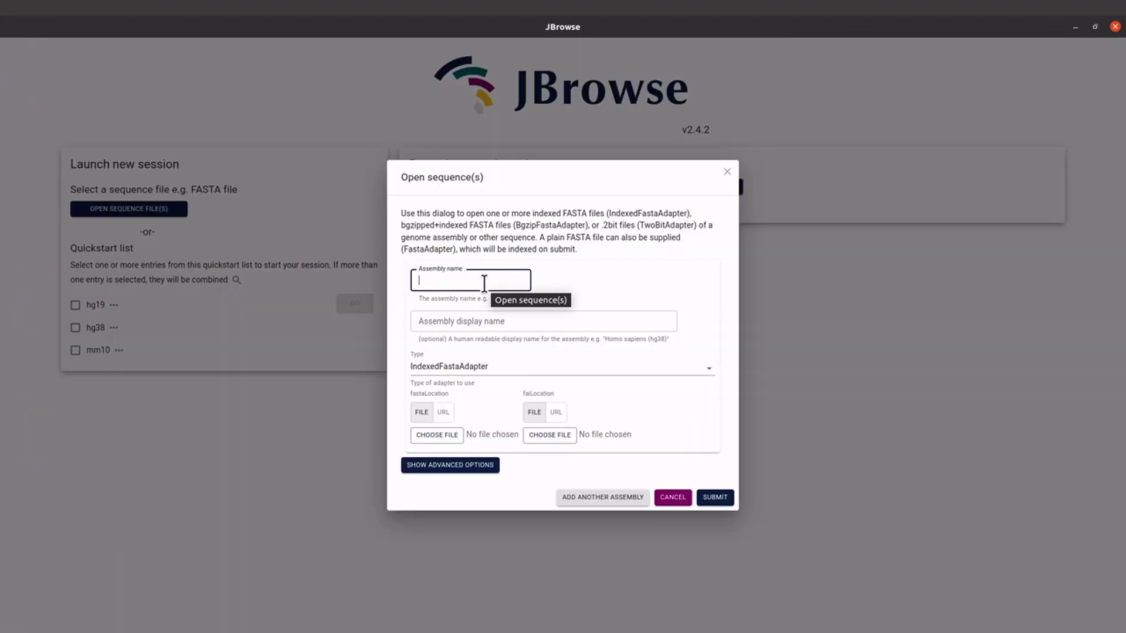
Step: Paste SRR11528307 as the assembly name and choose FastaAdapter with a local FILE source
{"action": "key", "text": "ctrl+v"}
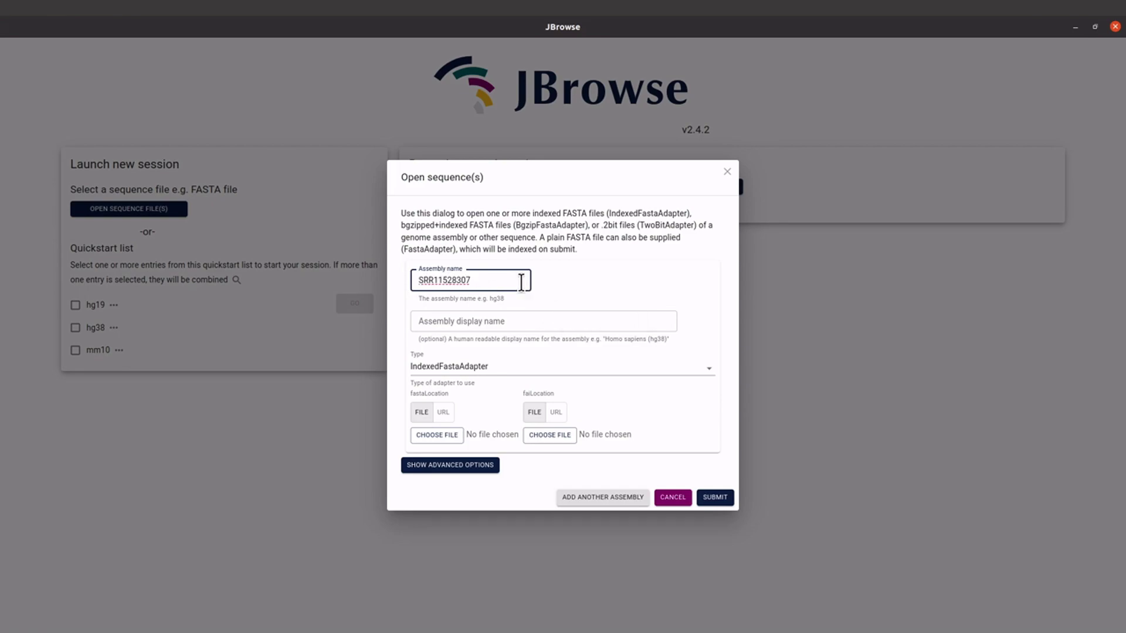
{"action": "left_click", "coordinate": [527, 323]}
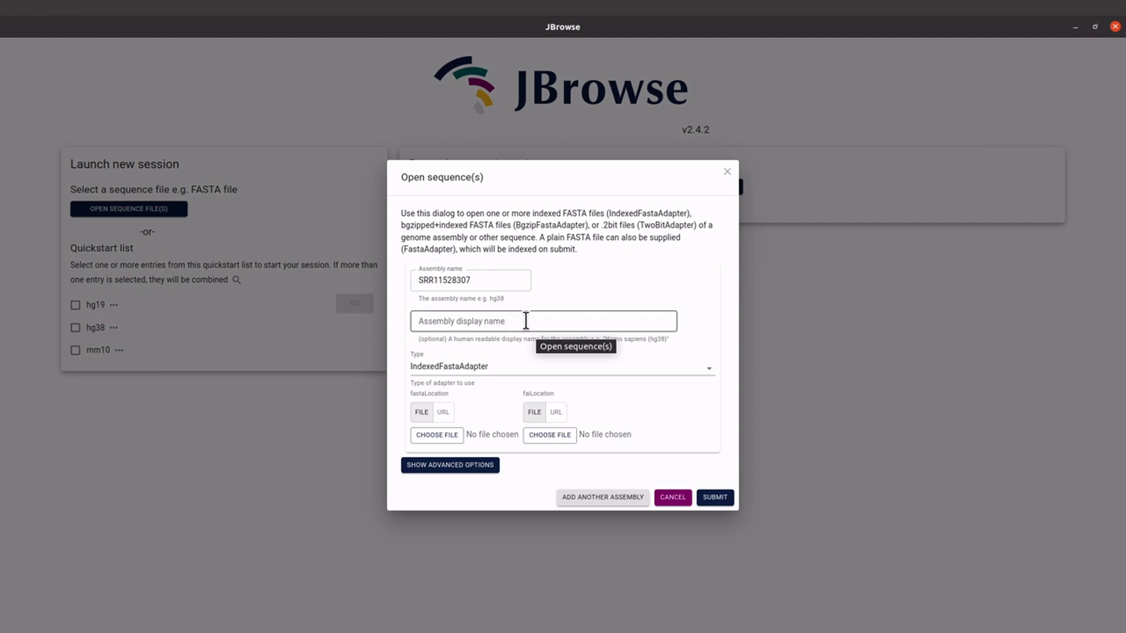
{"action": "left_click", "coordinate": [604, 262]}
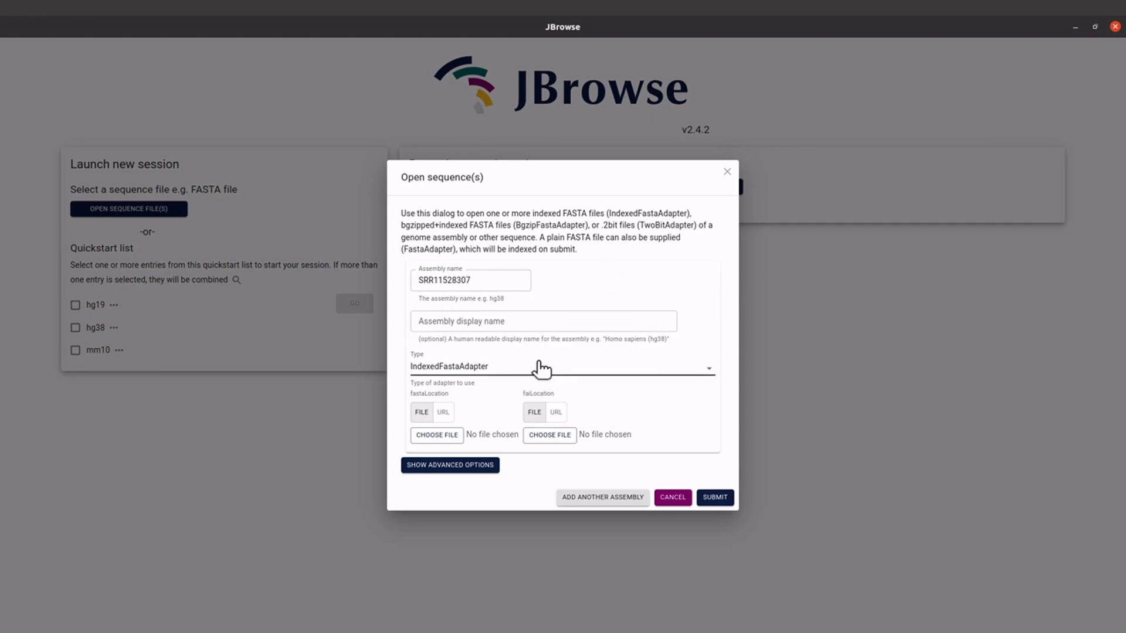
{"action": "left_click", "coordinate": [495, 369]}
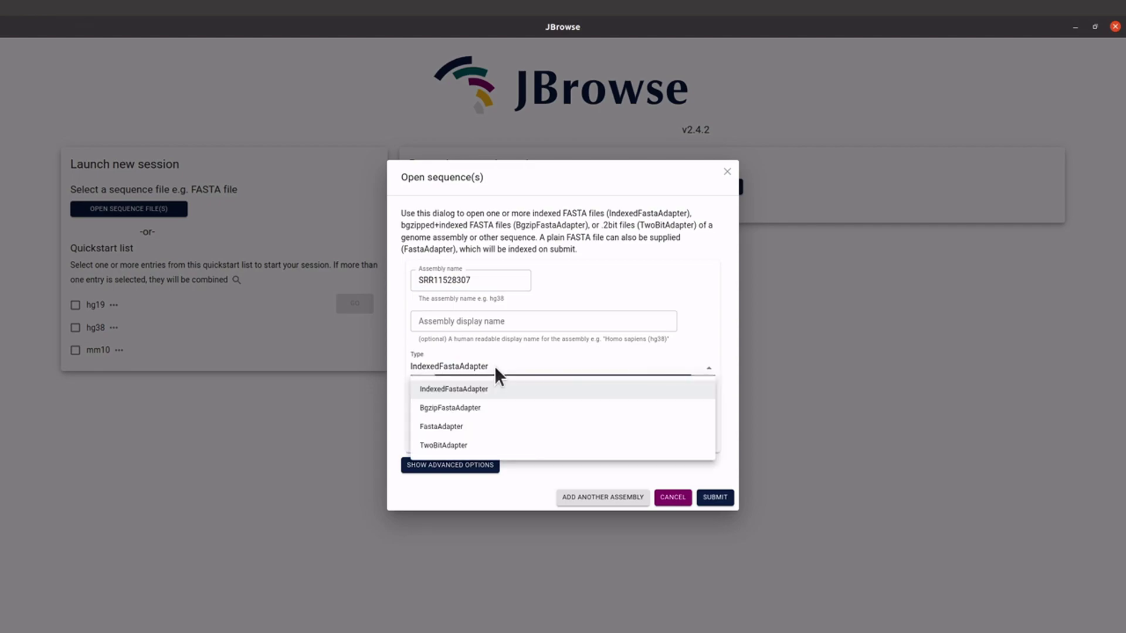
{"action": "left_click", "coordinate": [456, 429]}
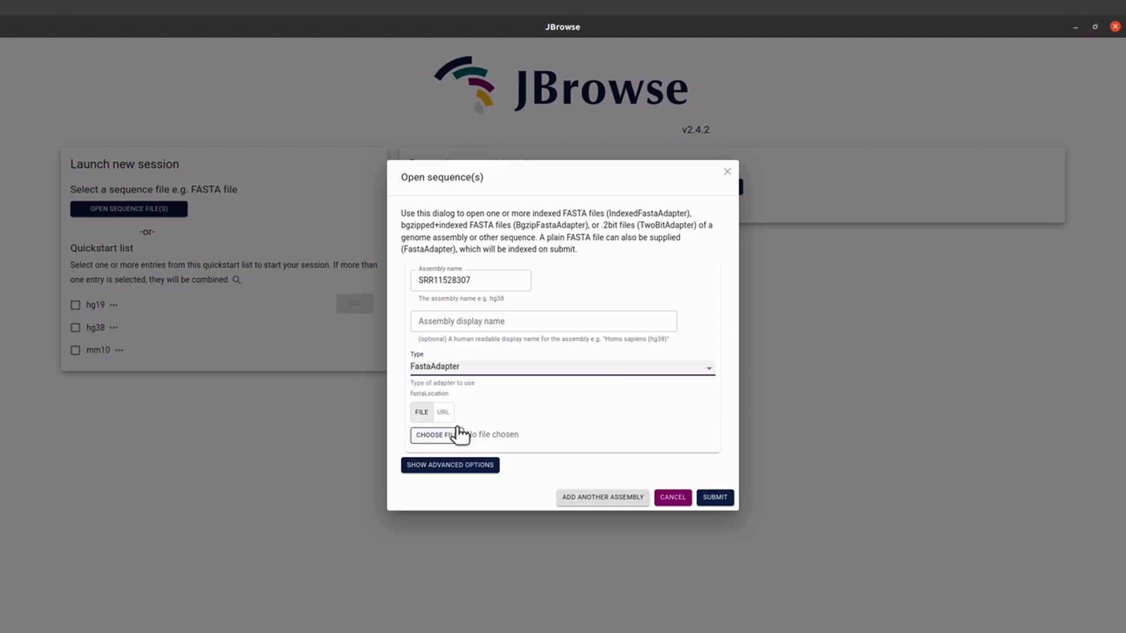
{"action": "left_click", "coordinate": [422, 415]}
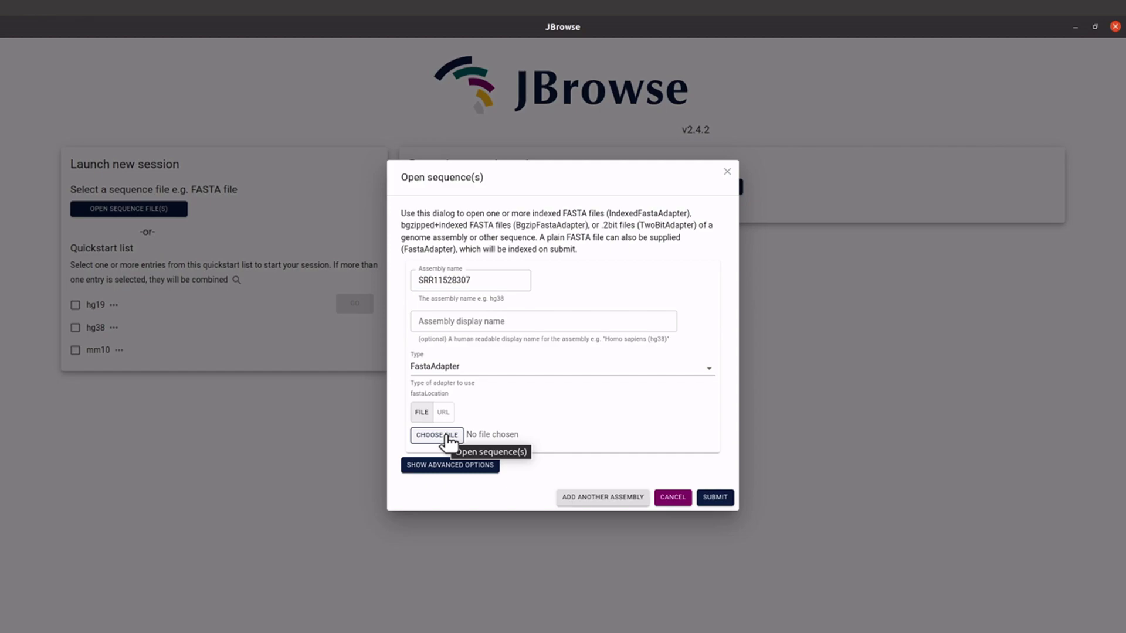
Step: Choose SRR11528307_prokka.fna from the SRR11528307_prokka folder as the FASTA file
{"action": "left_click", "coordinate": [446, 436]}
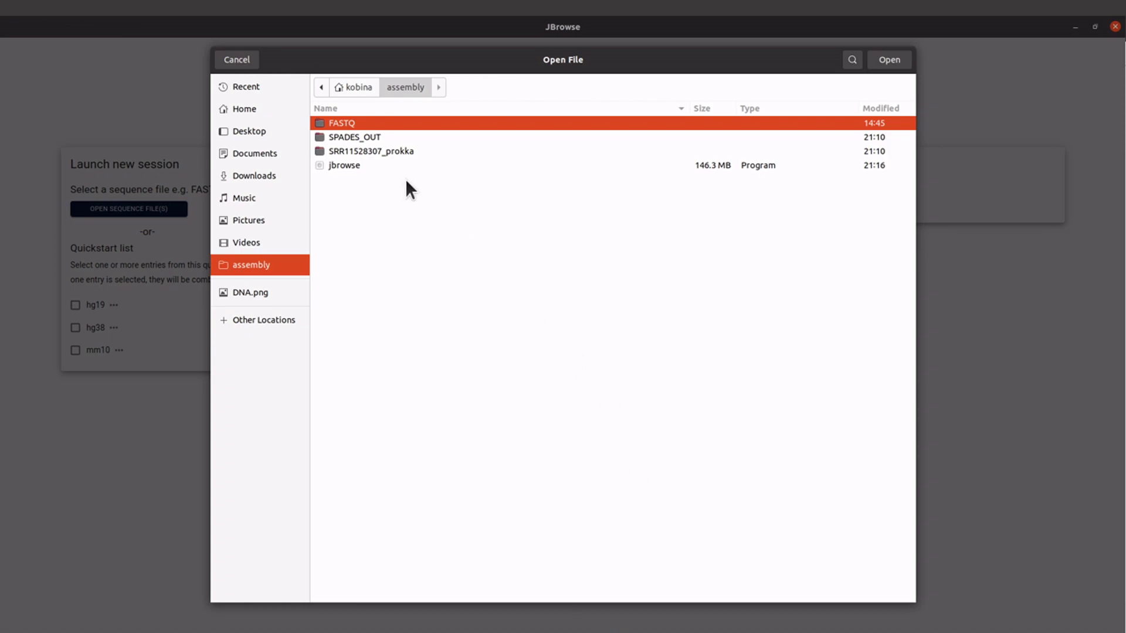
{"action": "double_click", "coordinate": [395, 150]}
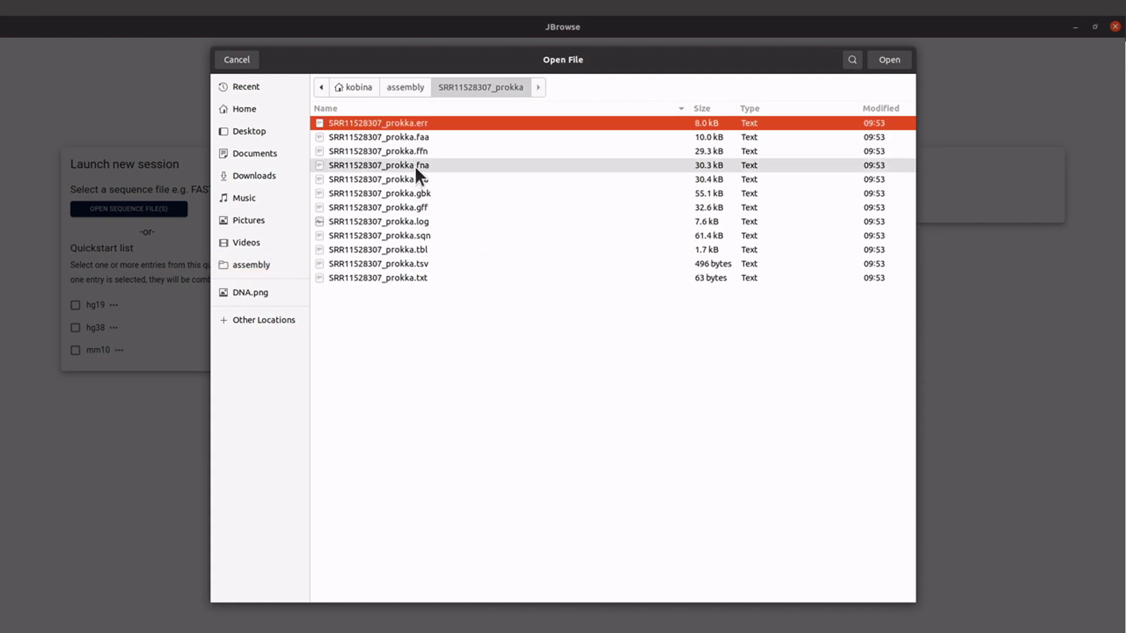
{"action": "left_click", "coordinate": [379, 167]}
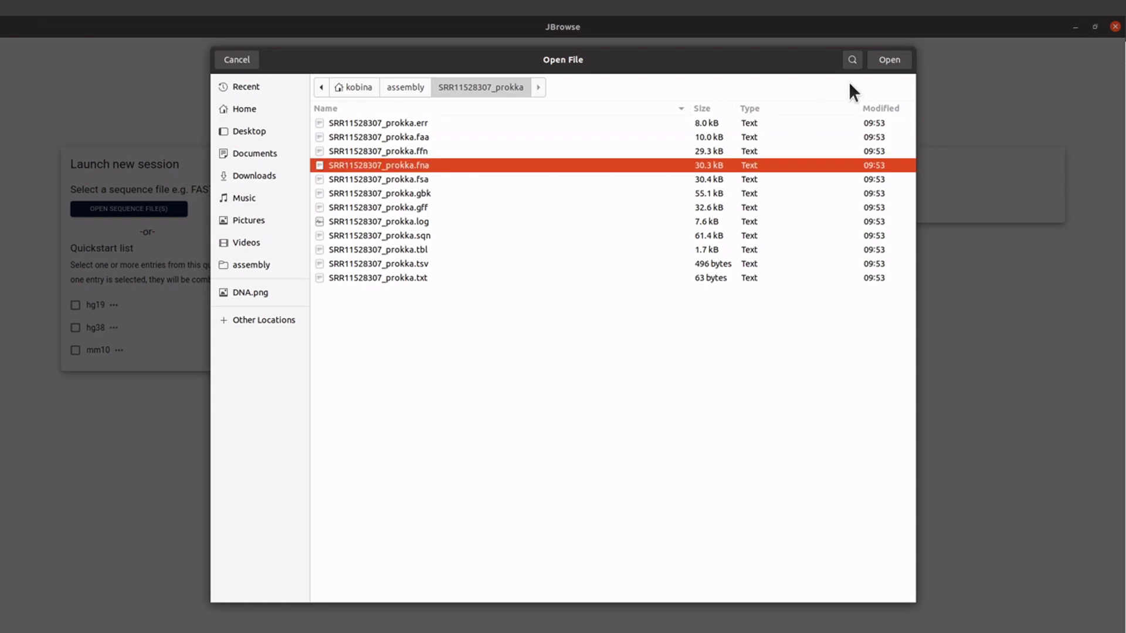
{"action": "double_click", "coordinate": [399, 164]}
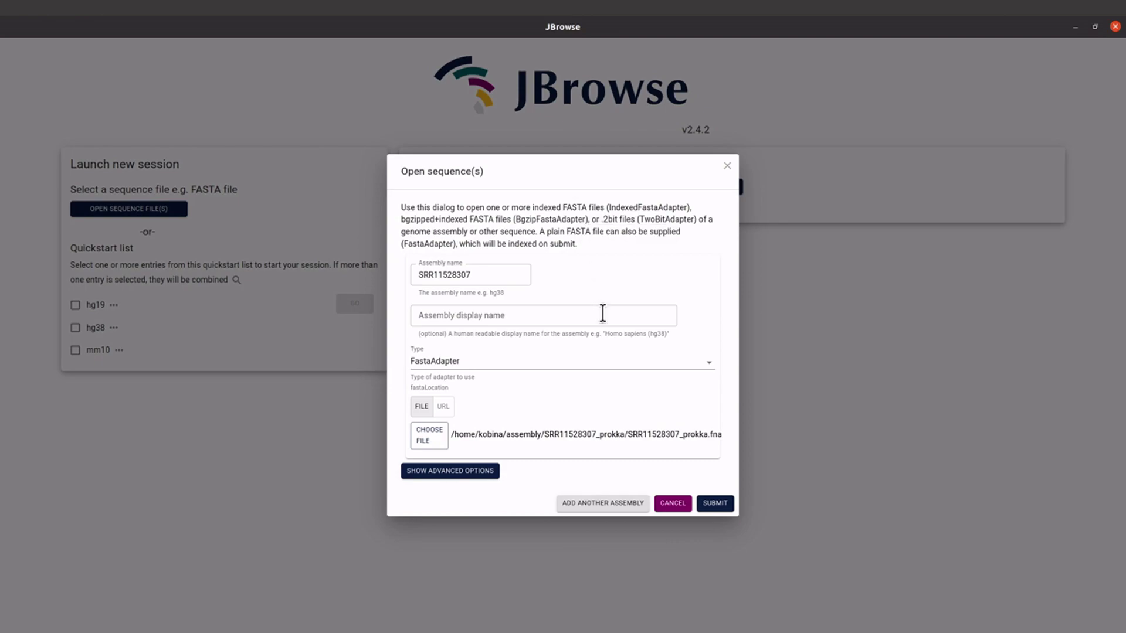
Step: Submit the SRR11528307 assembly and launch a linear genome view for it
{"action": "left_click", "coordinate": [716, 504]}
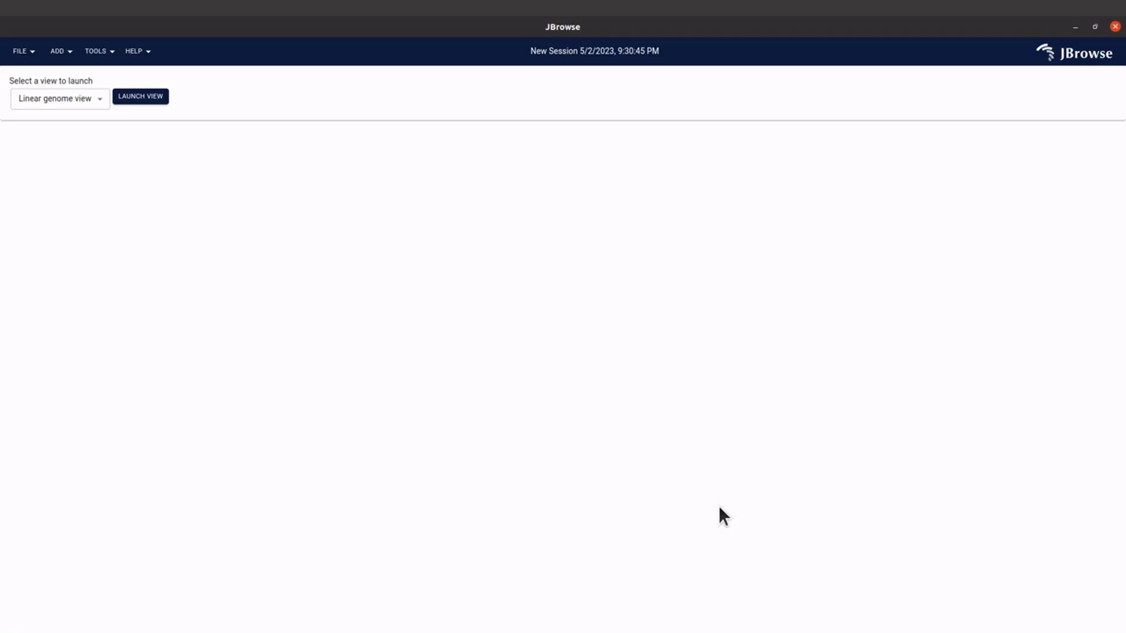
{"action": "left_click", "coordinate": [94, 108]}
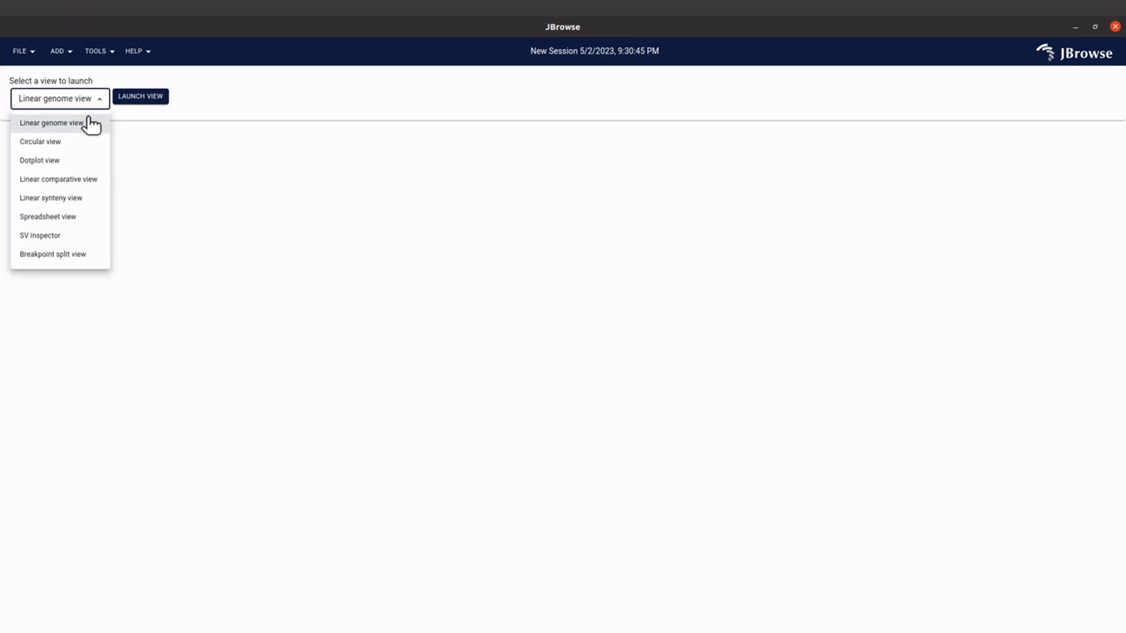
{"action": "left_click", "coordinate": [85, 122]}
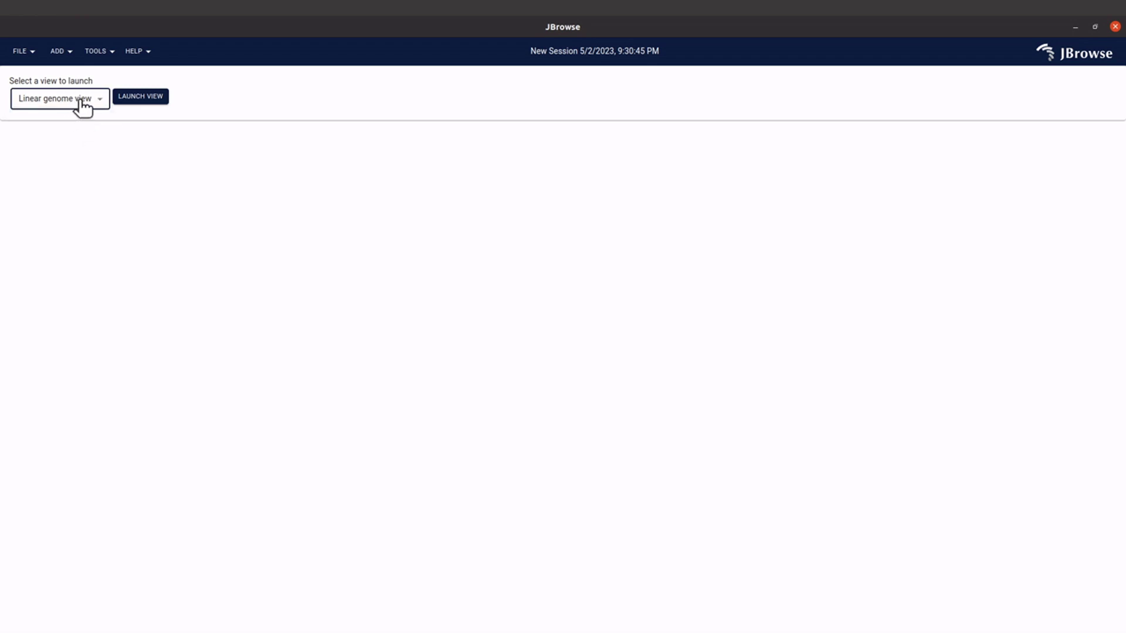
{"action": "left_click", "coordinate": [144, 97]}
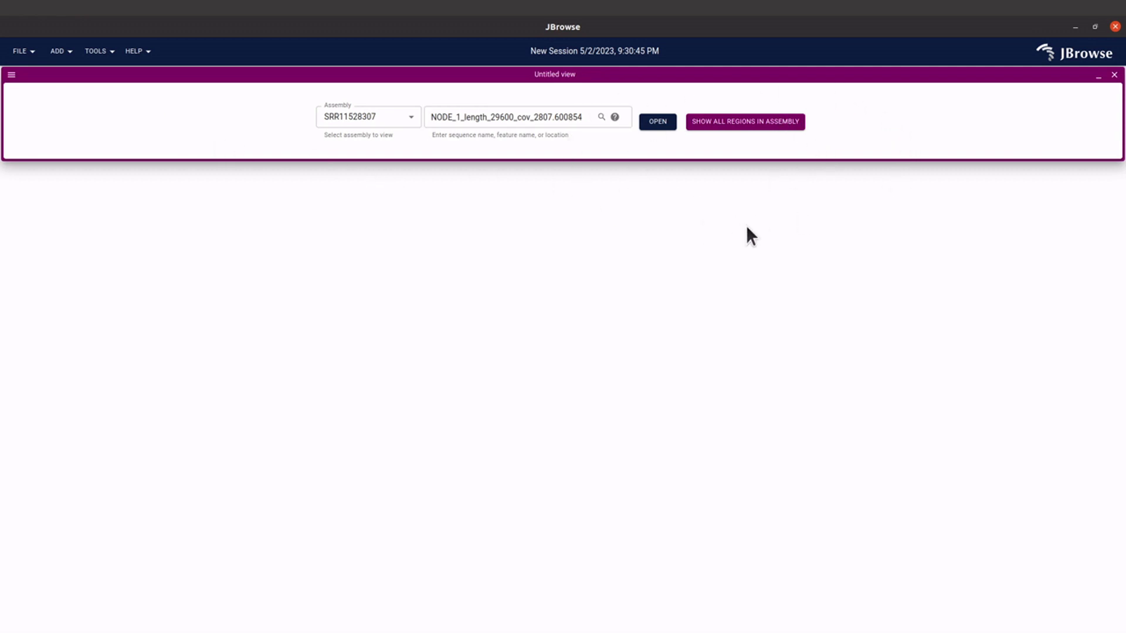
Step: Open contig NODE_1_length_29600_cov_2807.600854 and turn on the Reference sequence (SRR11528307) track
{"action": "left_click", "coordinate": [658, 122]}
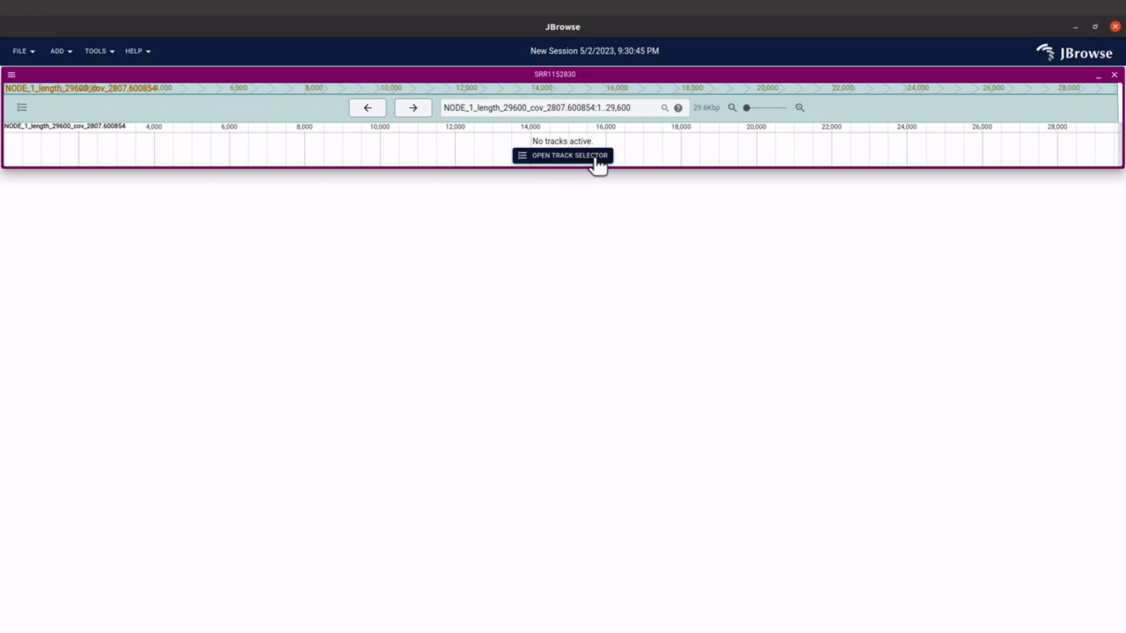
{"action": "left_click", "coordinate": [561, 160]}
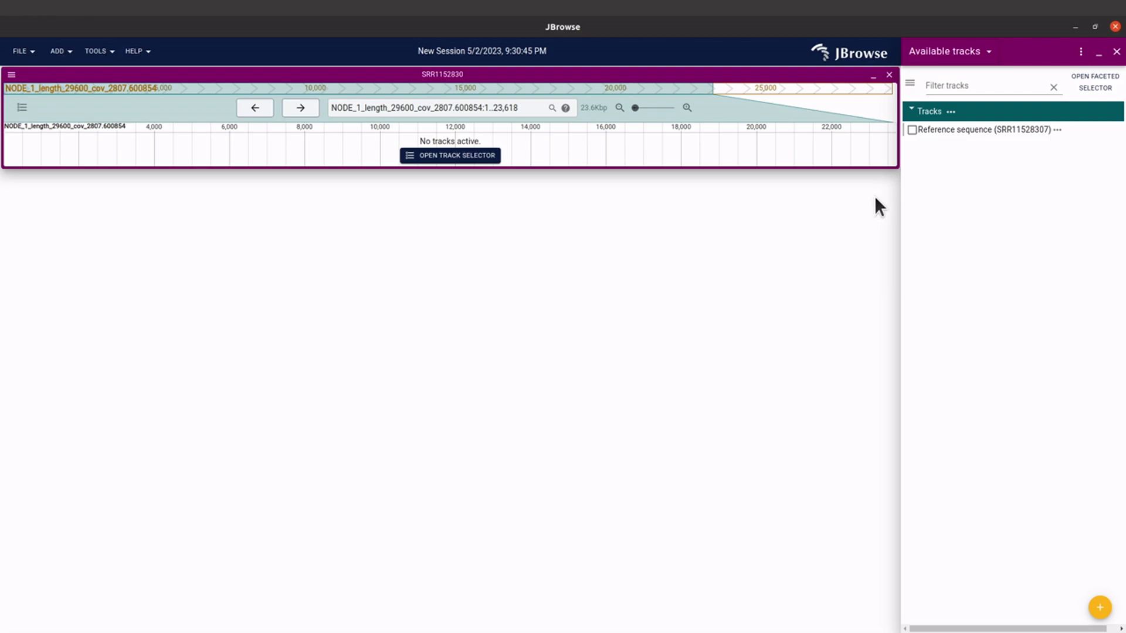
{"action": "left_click", "coordinate": [912, 130]}
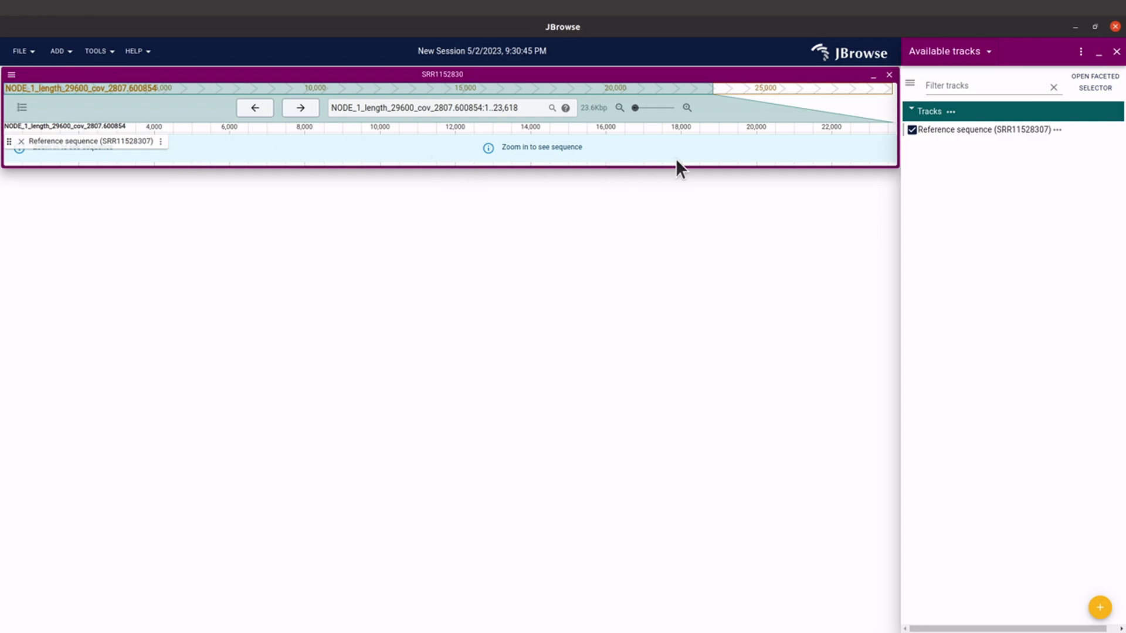
{"action": "mouse_move", "coordinate": [622, 142]}
{"action": "left_mouse_down"}
{"action": "mouse_move", "coordinate": [854, 146]}
{"action": "mouse_move", "coordinate": [464, 162]}
{"action": "mouse_move", "coordinate": [825, 141]}
{"action": "mouse_move", "coordinate": [615, 160]}
{"action": "mouse_move", "coordinate": [659, 157]}
{"action": "mouse_move", "coordinate": [628, 160]}
{"action": "left_mouse_up"}
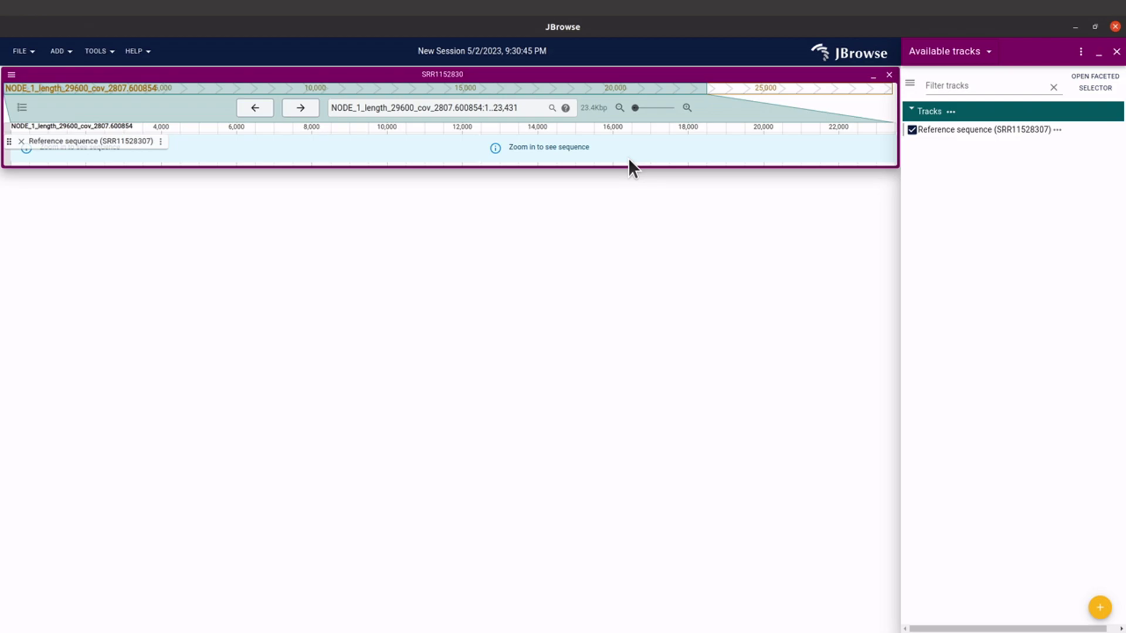
{"action": "left_click_drag", "start_coordinate": [629, 159], "coordinate": [631, 160]}
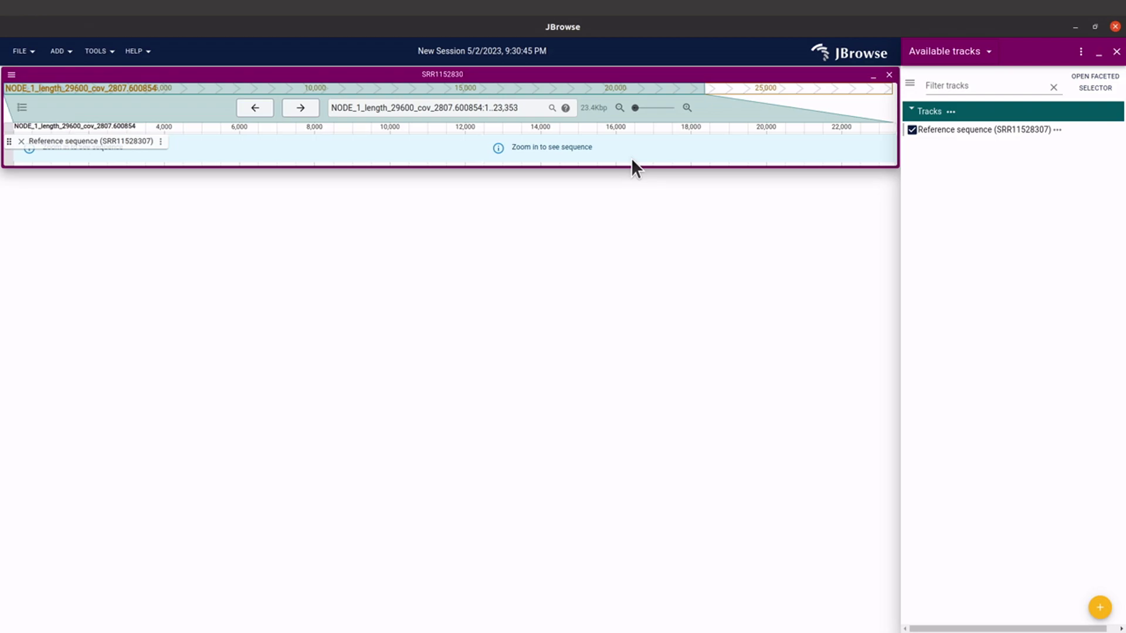
{"action": "mouse_move", "coordinate": [430, 153]}
{"action": "left_mouse_down"}
{"action": "mouse_move", "coordinate": [481, 151]}
{"action": "mouse_move", "coordinate": [418, 154]}
{"action": "left_mouse_up"}
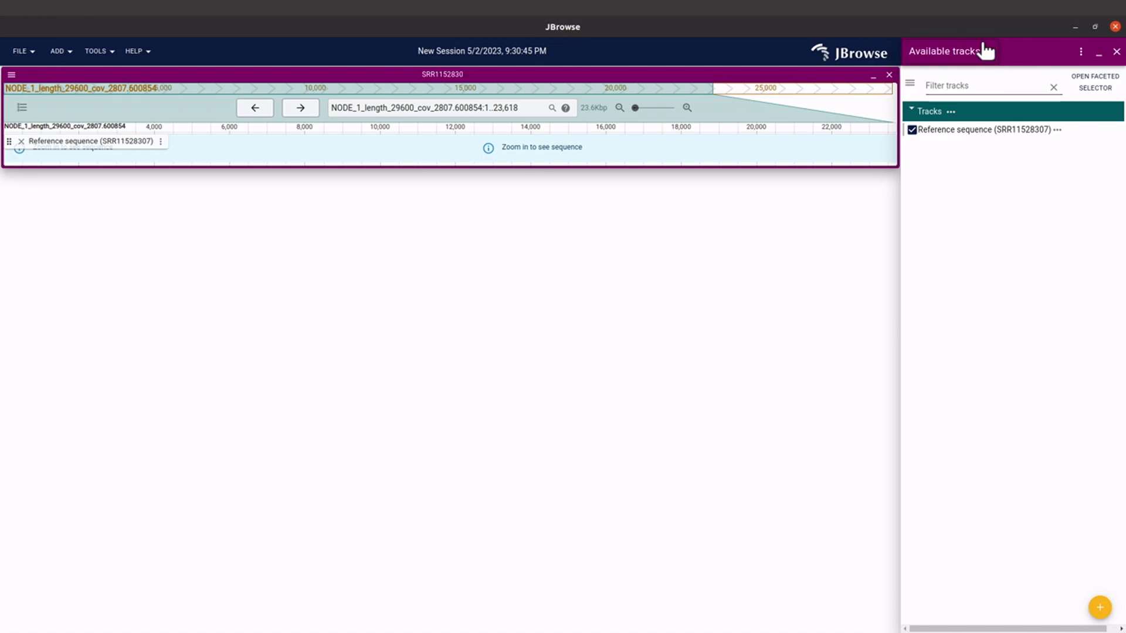
Step: Start a new track using the local file SRR11528307_prokka.gff as its main file
{"action": "left_click", "coordinate": [1101, 610]}
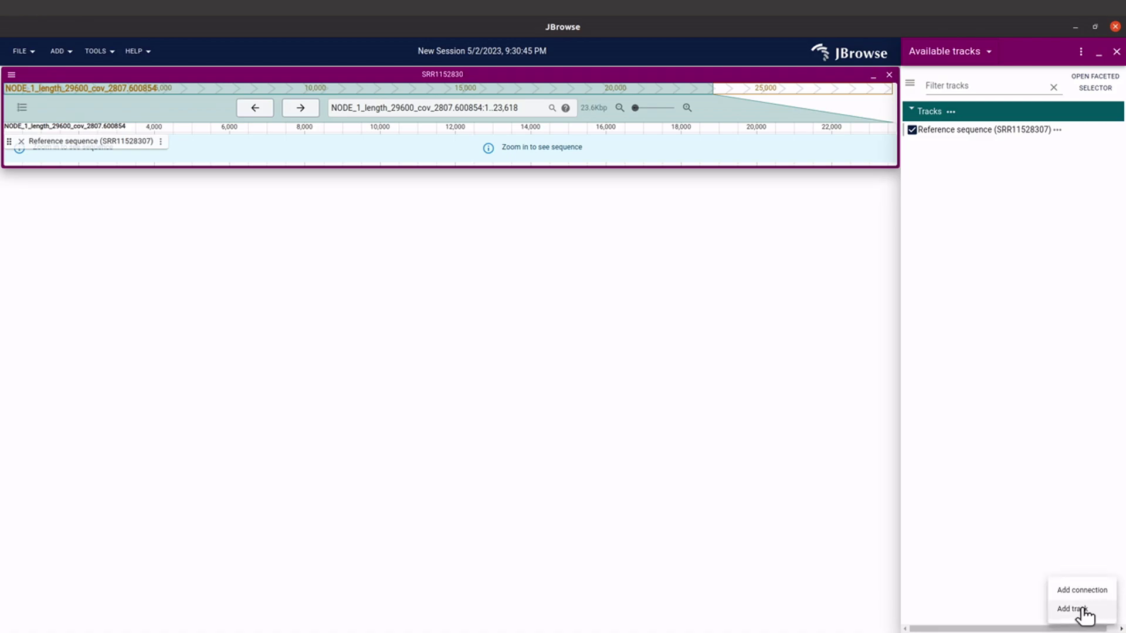
{"action": "left_click", "coordinate": [1081, 609]}
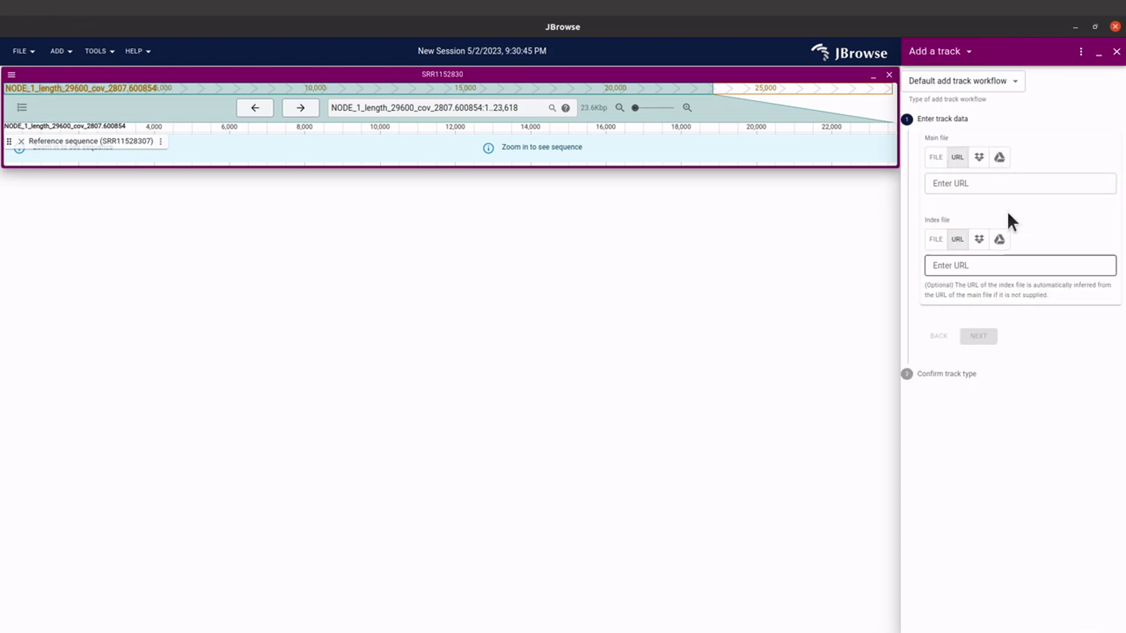
{"action": "left_click", "coordinate": [936, 157]}
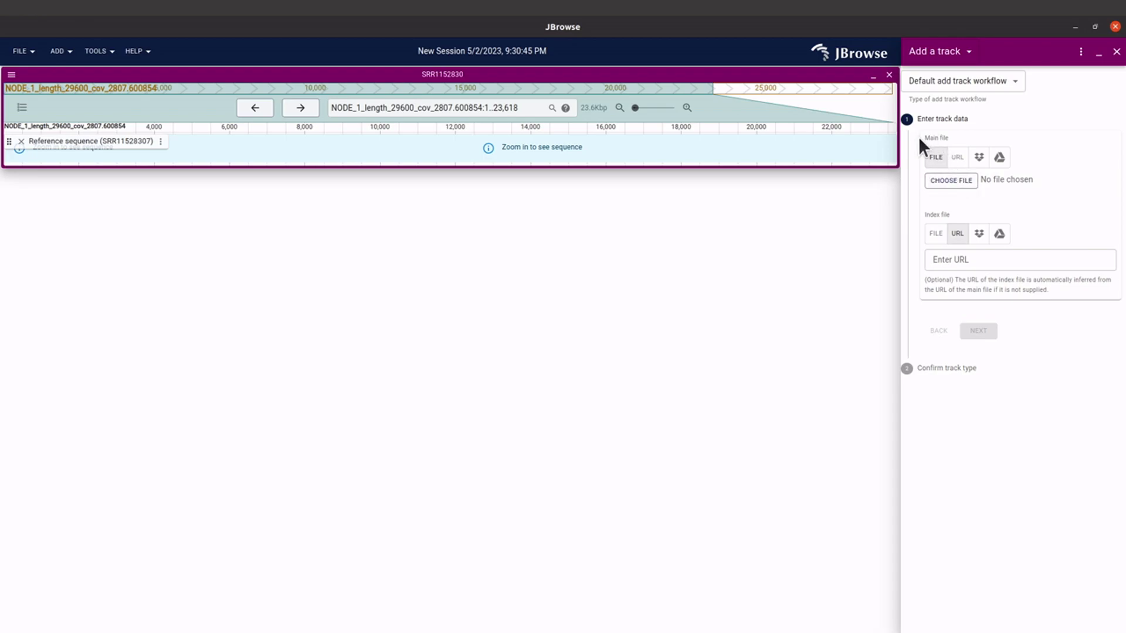
{"action": "left_click", "coordinate": [955, 182]}
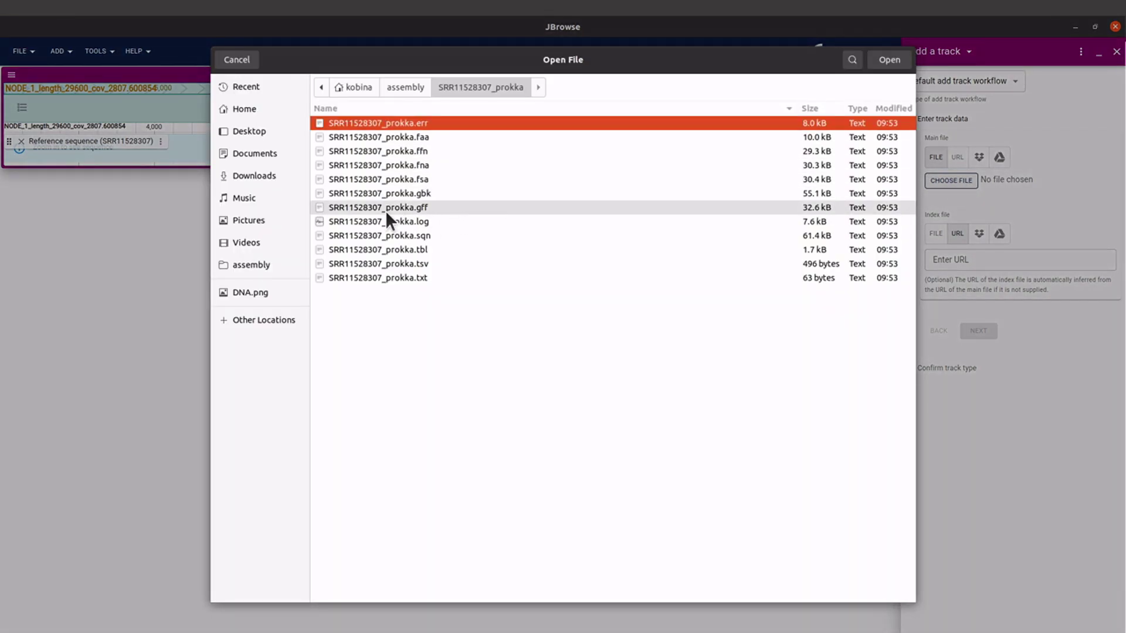
{"action": "left_click", "coordinate": [415, 205]}
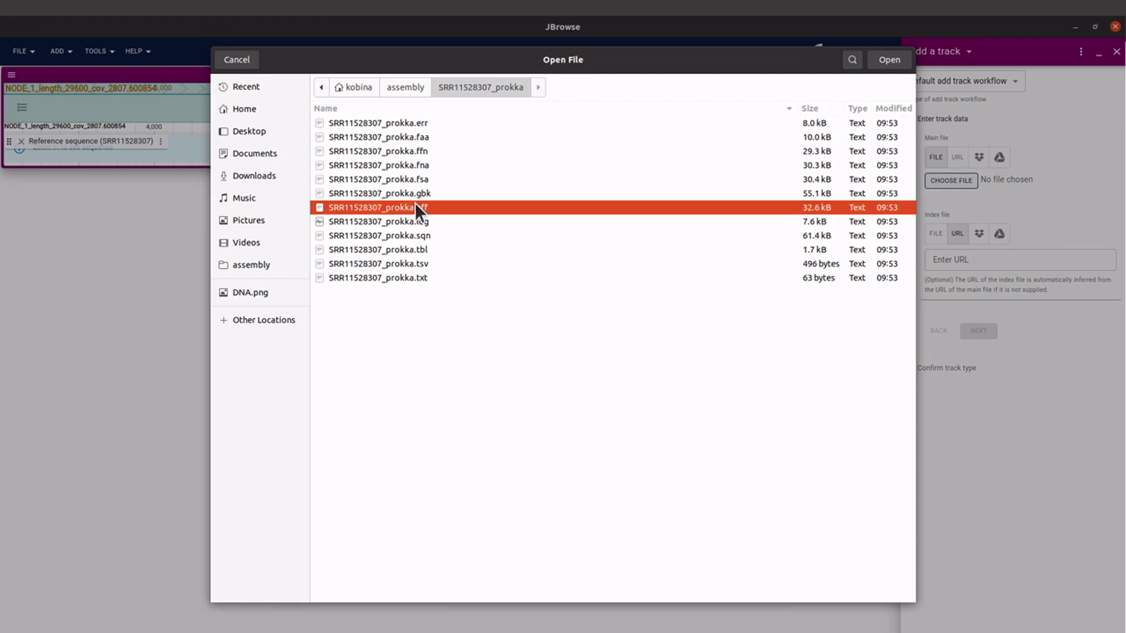
{"action": "key", "text": "Return"}
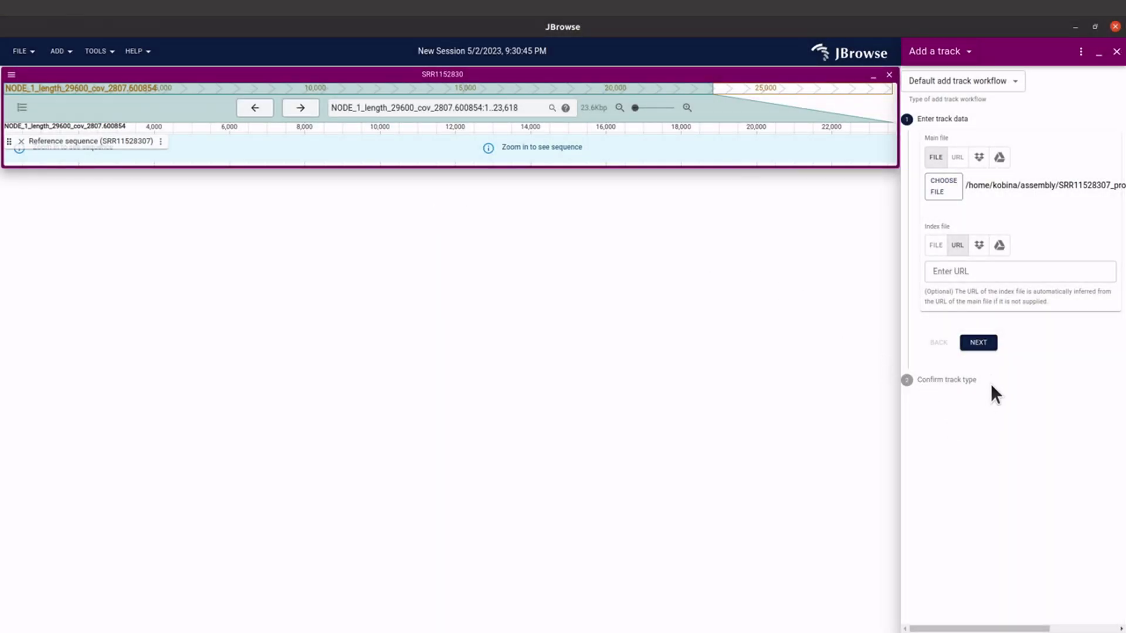
{"action": "left_click", "coordinate": [978, 343]}
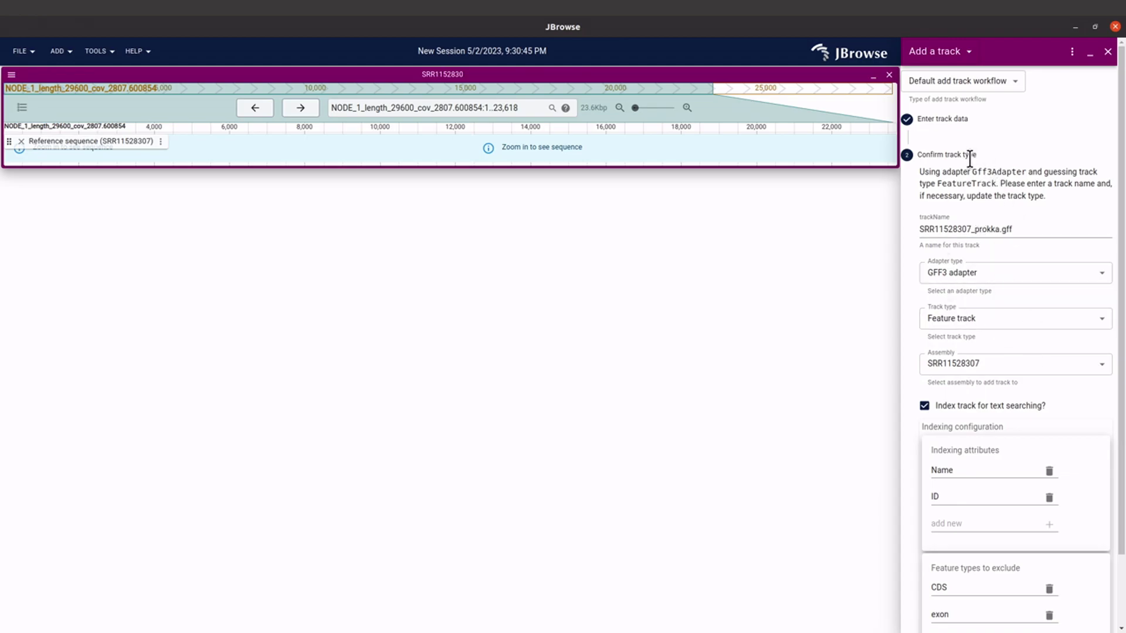
Step: Add the GFF as a GFF3-adapter feature track with text indexing enabled
{"action": "scroll", "coordinate": [1000, 428], "scroll_direction": "down", "scroll_amount": 2}
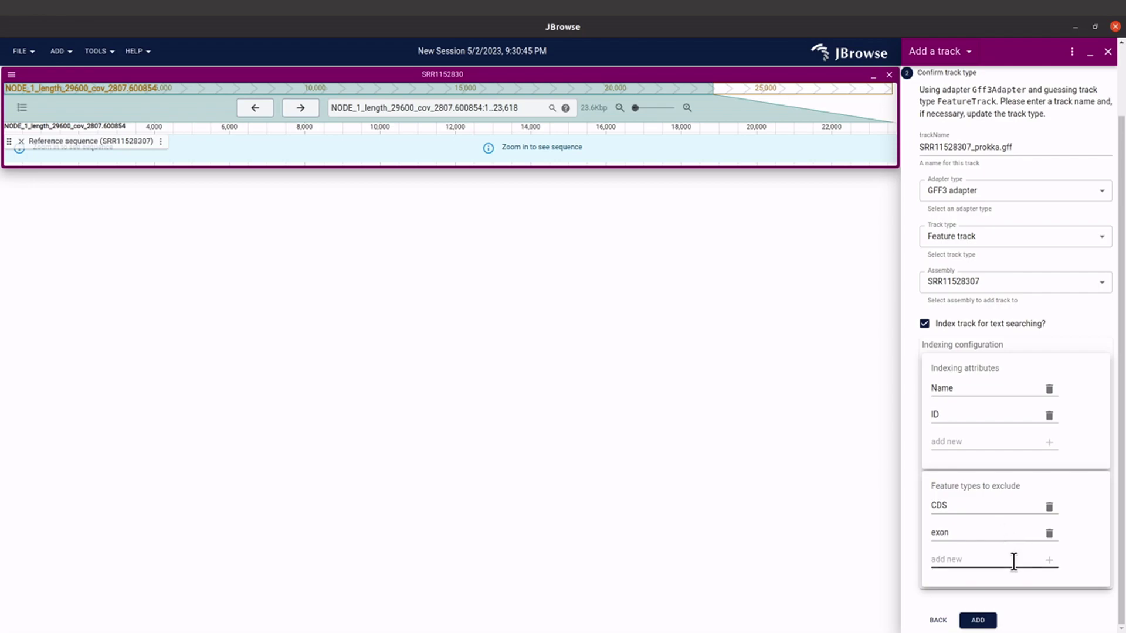
{"action": "left_click", "coordinate": [985, 624]}
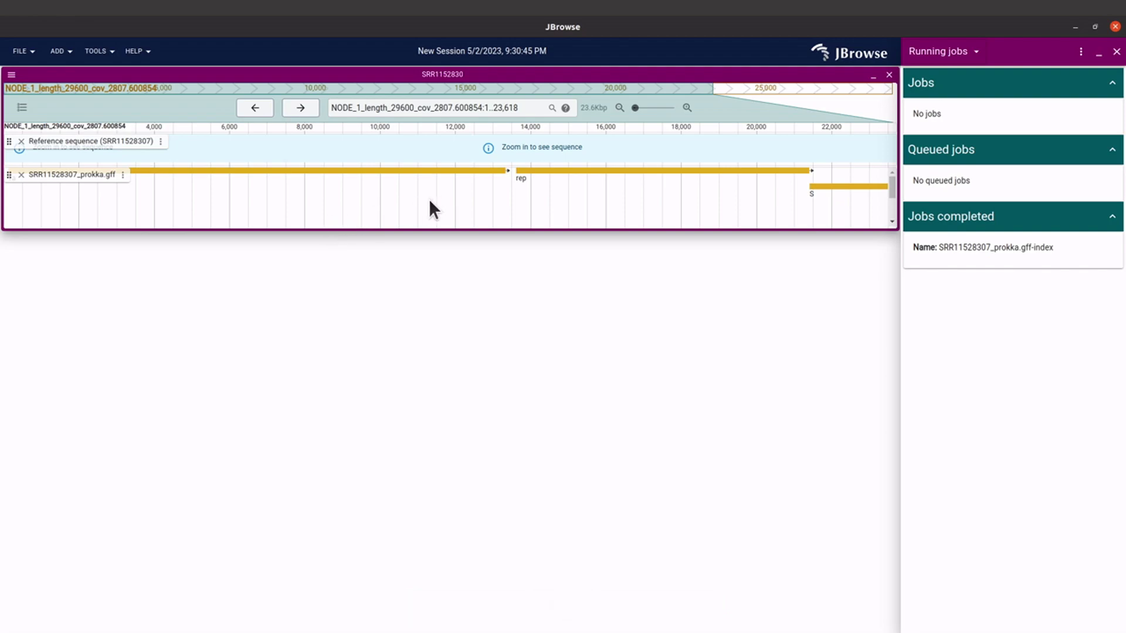
Step: Close the jobs and tracks panels and pan along the contig to view genes 1a, rep, S and 3a
{"action": "left_click_drag", "start_coordinate": [428, 199], "coordinate": [409, 221]}
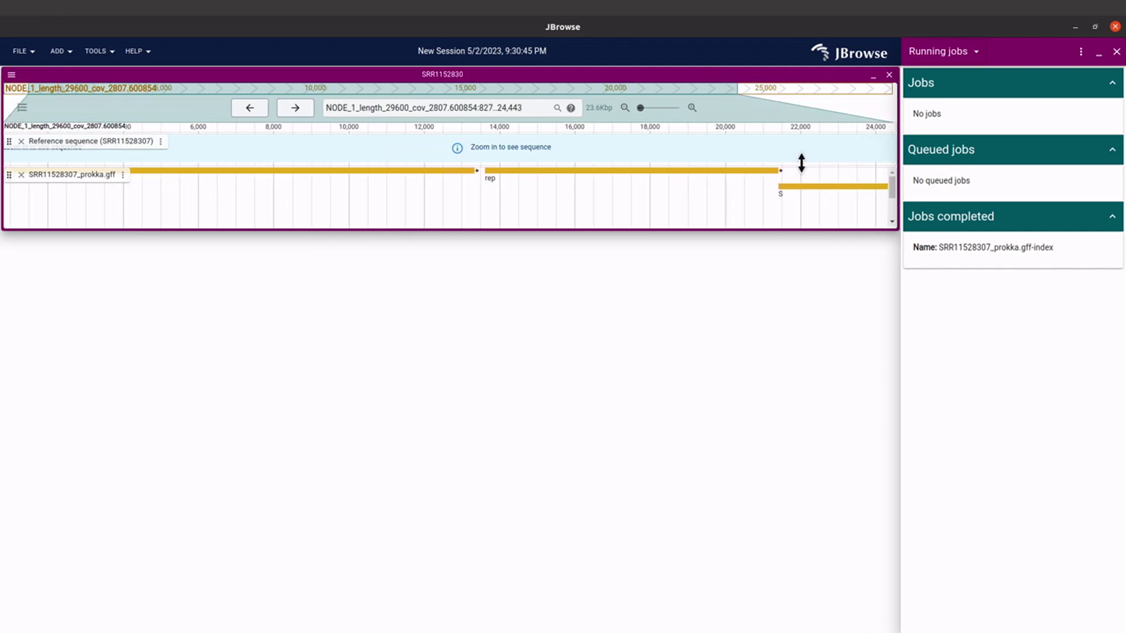
{"action": "left_click", "coordinate": [1117, 53]}
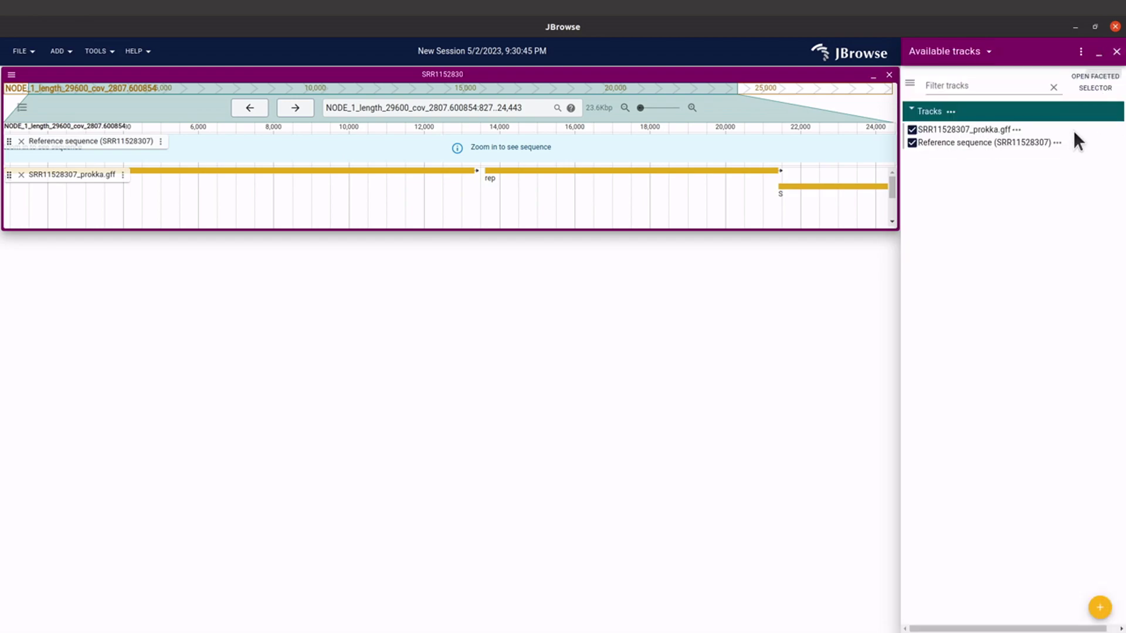
{"action": "left_click", "coordinate": [1116, 52]}
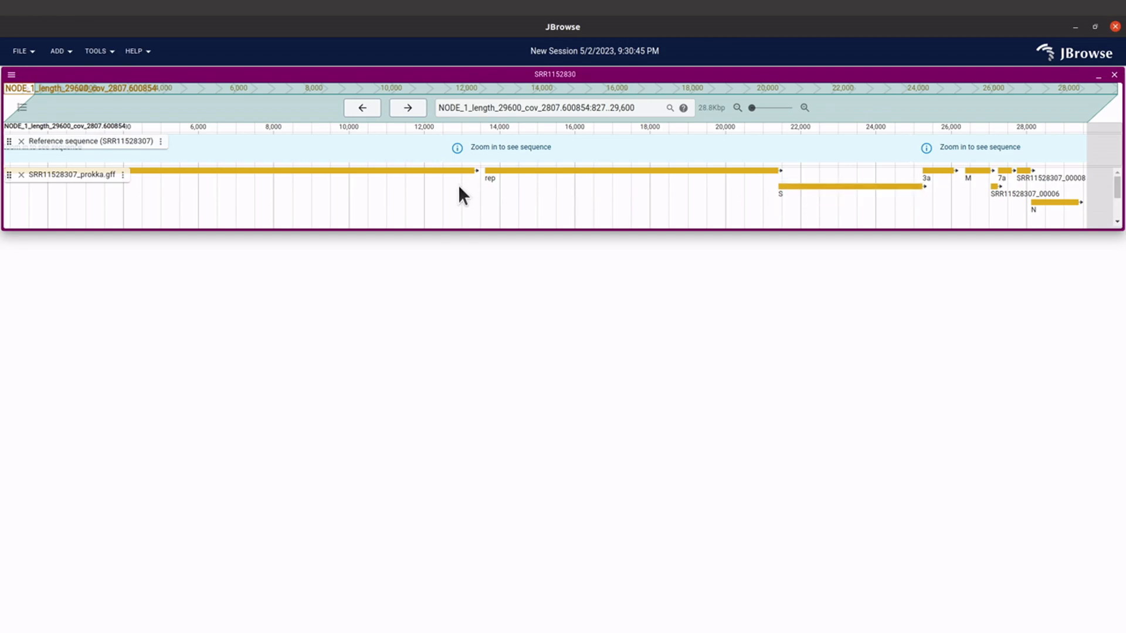
{"action": "left_click_drag", "start_coordinate": [339, 184], "coordinate": [384, 194]}
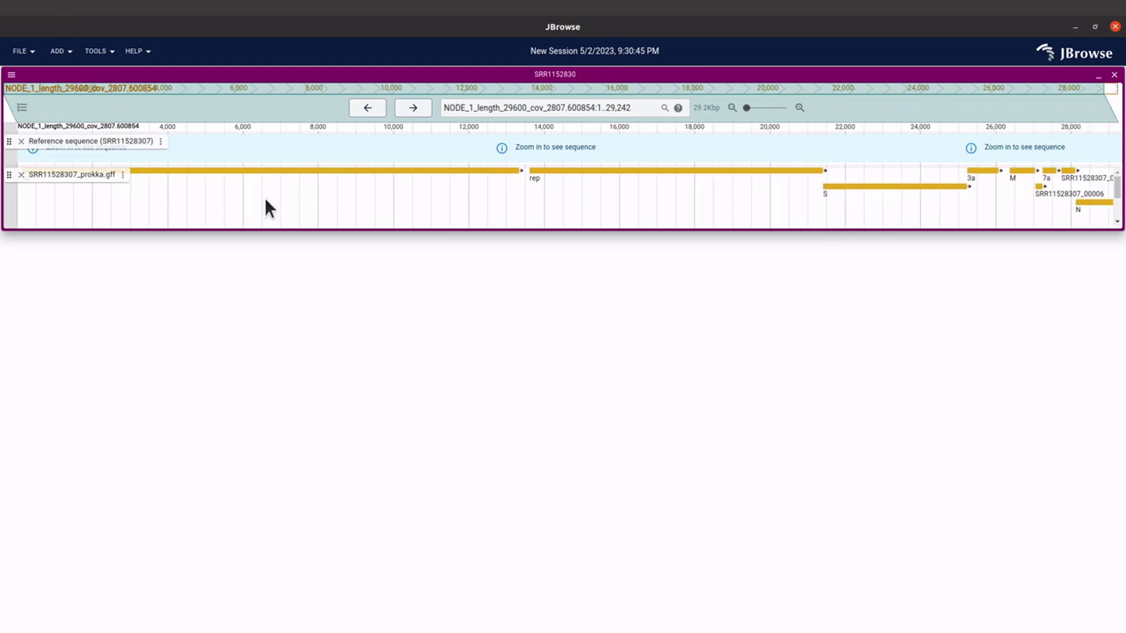
{"action": "left_click_drag", "start_coordinate": [246, 198], "coordinate": [244, 198]}
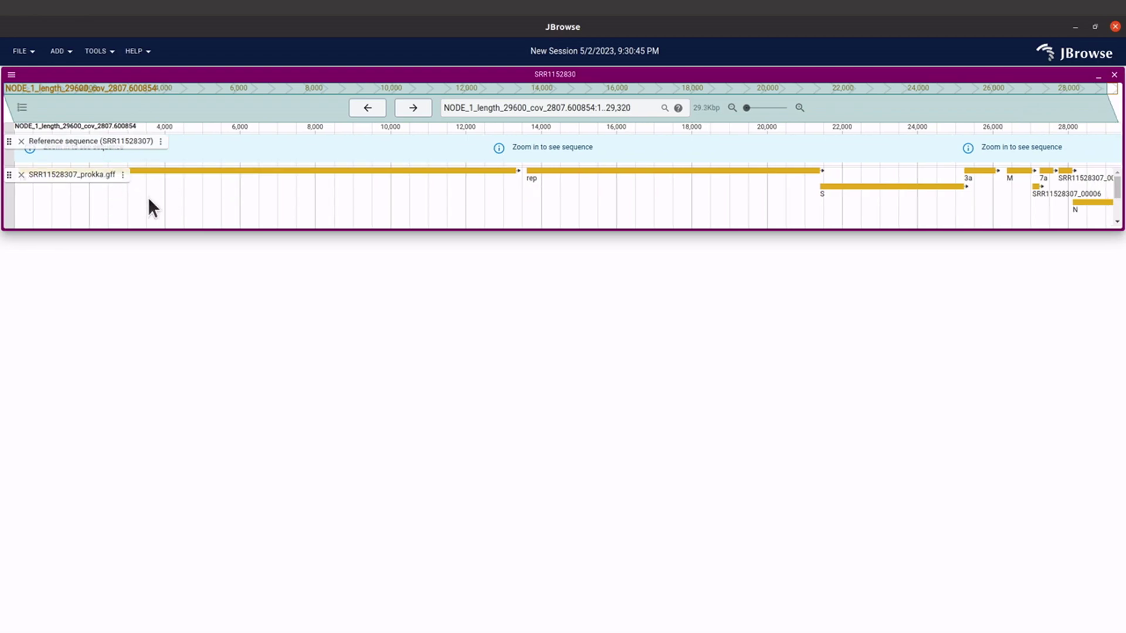
{"action": "left_click_drag", "start_coordinate": [149, 205], "coordinate": [308, 199]}
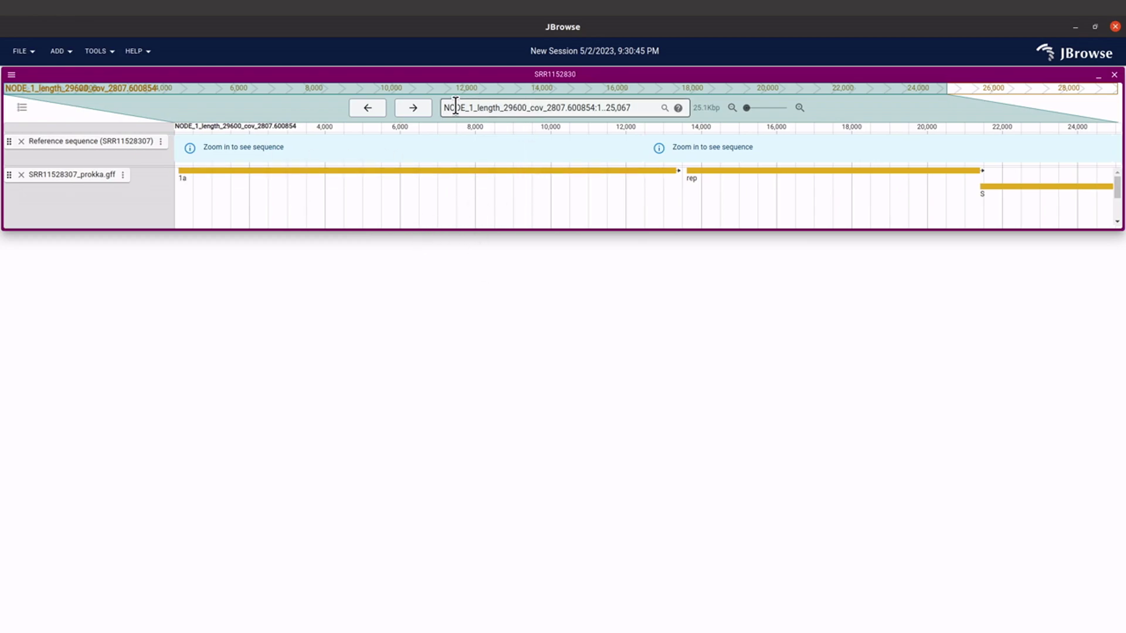
{"action": "left_click_drag", "start_coordinate": [537, 192], "coordinate": [530, 193]}
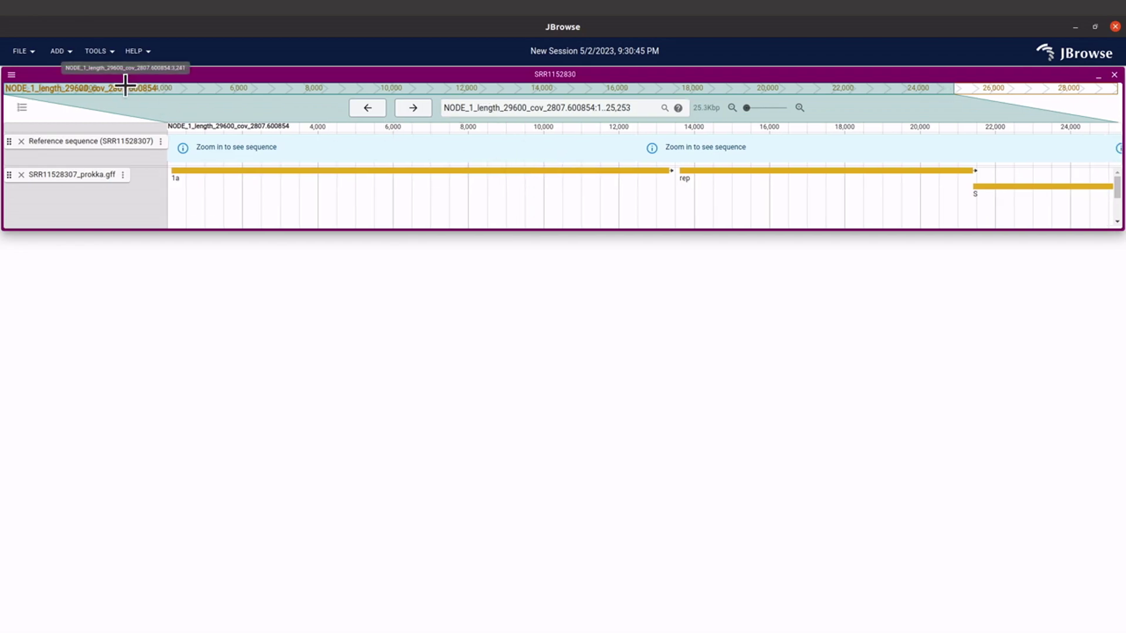
{"action": "left_click_drag", "start_coordinate": [508, 189], "coordinate": [447, 202]}
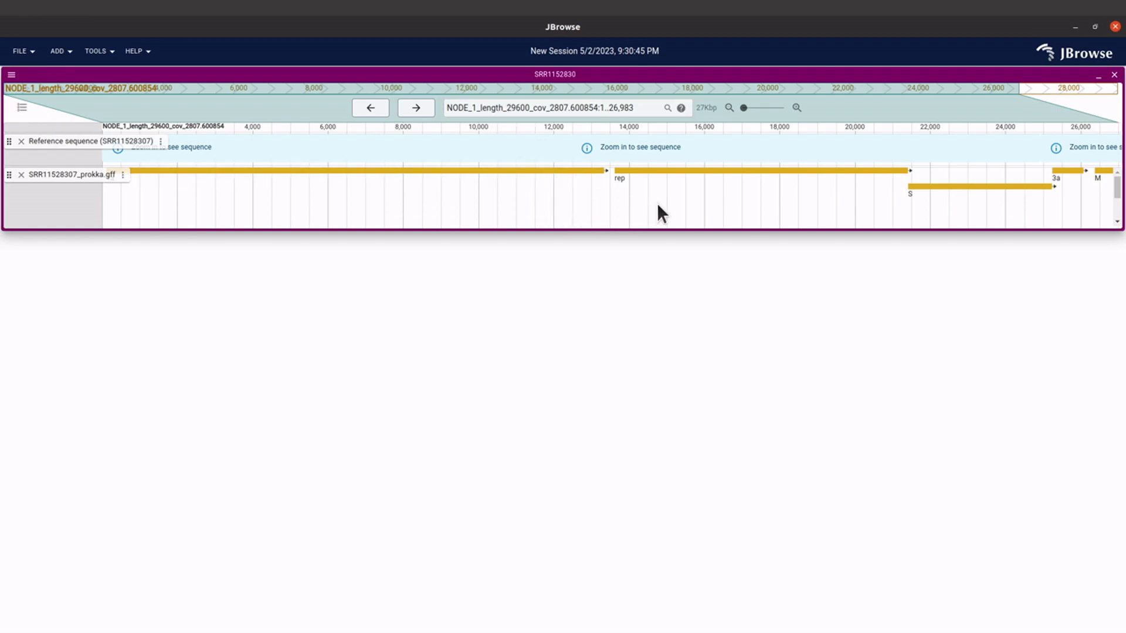
{"action": "left_click_drag", "start_coordinate": [656, 202], "coordinate": [673, 237]}
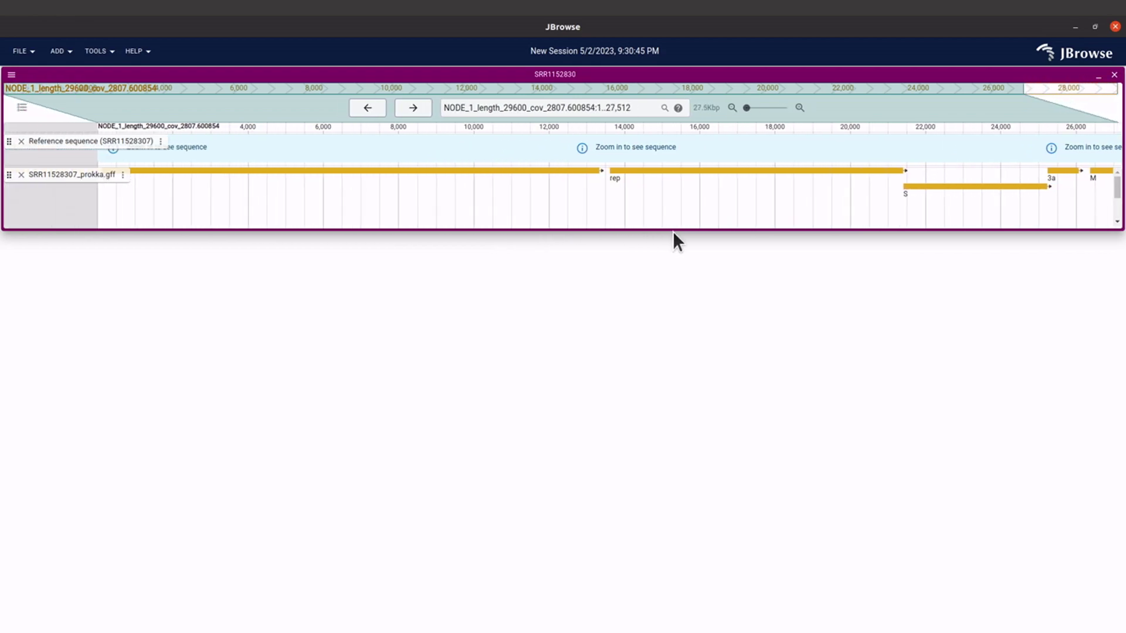
{"action": "left_click_drag", "start_coordinate": [324, 204], "coordinate": [357, 206]}
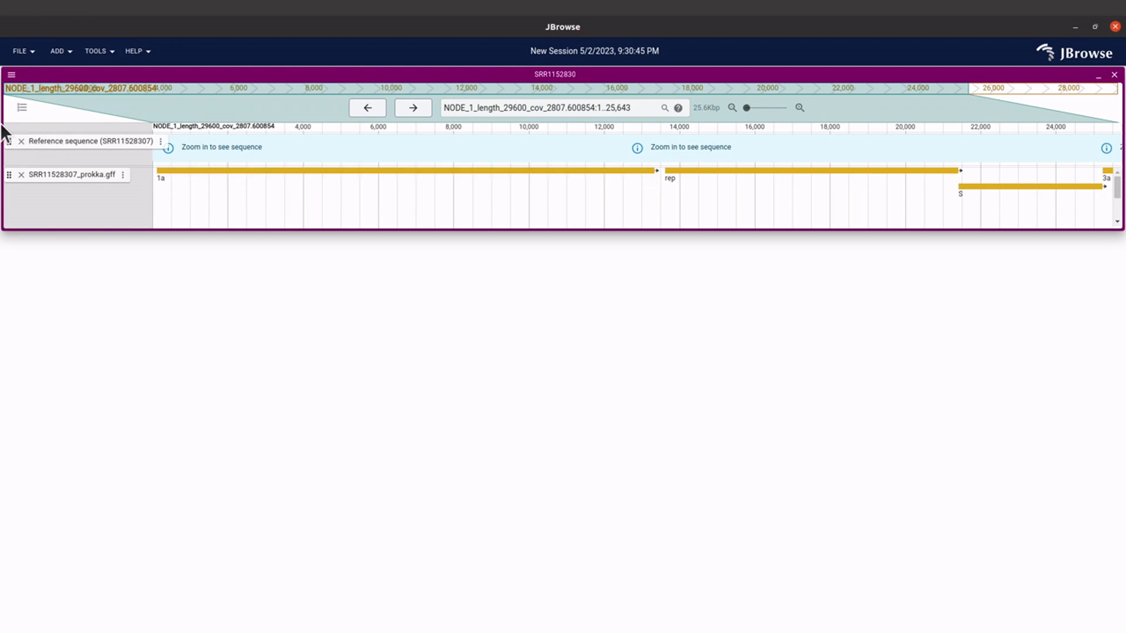
Step: Scroll the Firefox assignment page down to the JBrowse Prokka annotation section and Exercise 15
{"action": "mouse_move", "coordinate": [2, 115]}
{"action": "left_click", "coordinate": [20, 76]}
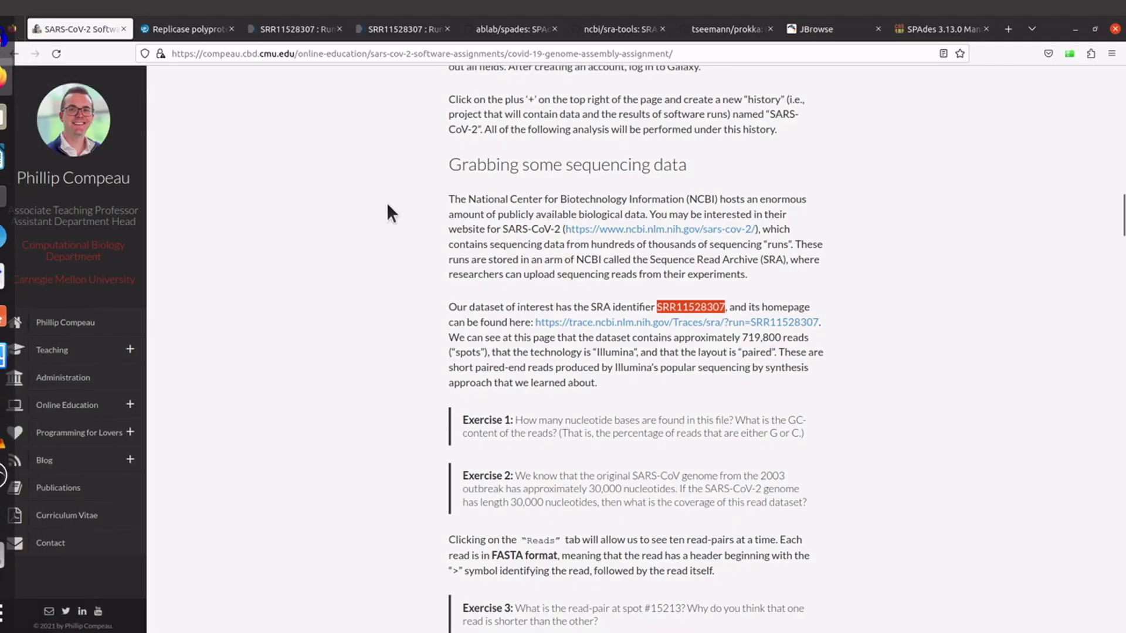
{"action": "scroll", "coordinate": [927, 427], "scroll_direction": "down", "scroll_amount": 20}
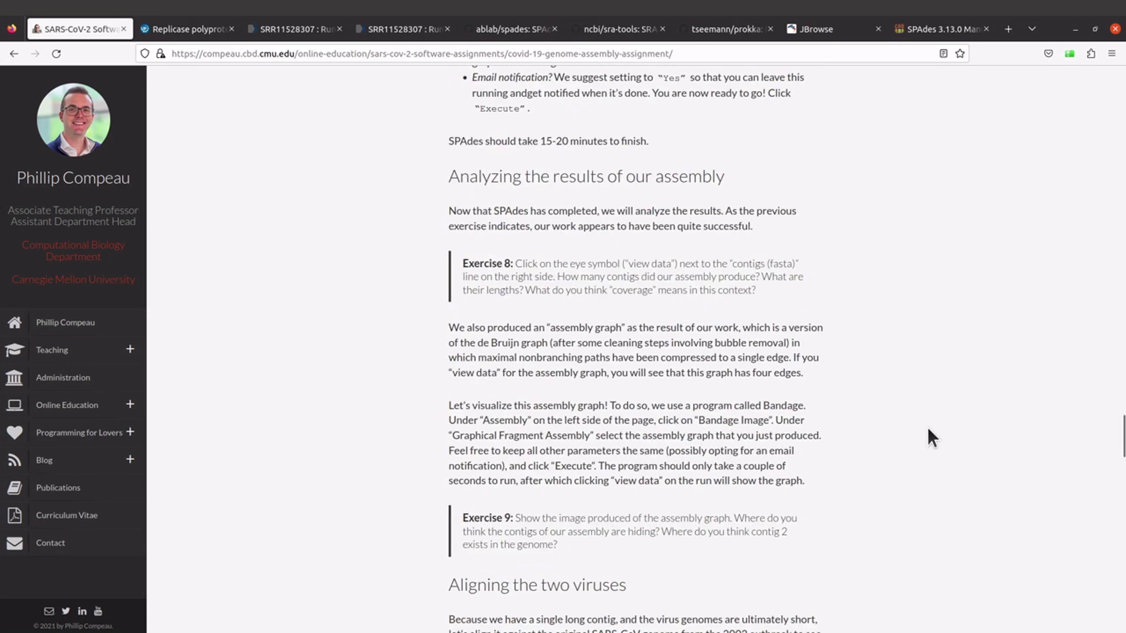
{"action": "scroll", "coordinate": [927, 427], "scroll_direction": "down", "scroll_amount": 20}
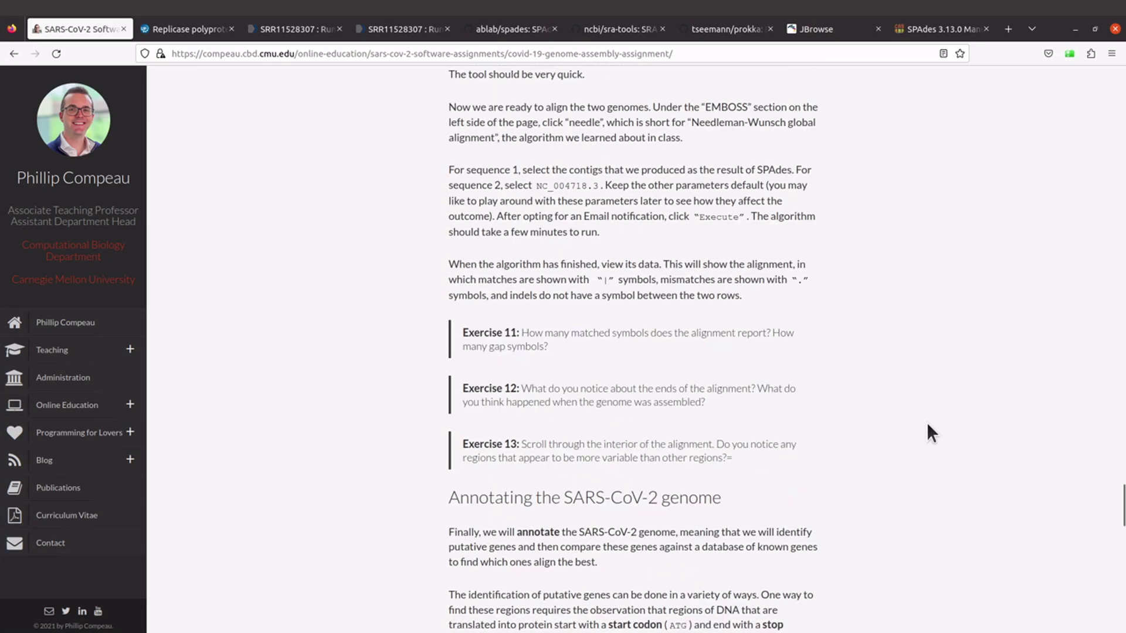
{"action": "scroll", "coordinate": [926, 424], "scroll_direction": "down", "scroll_amount": 10}
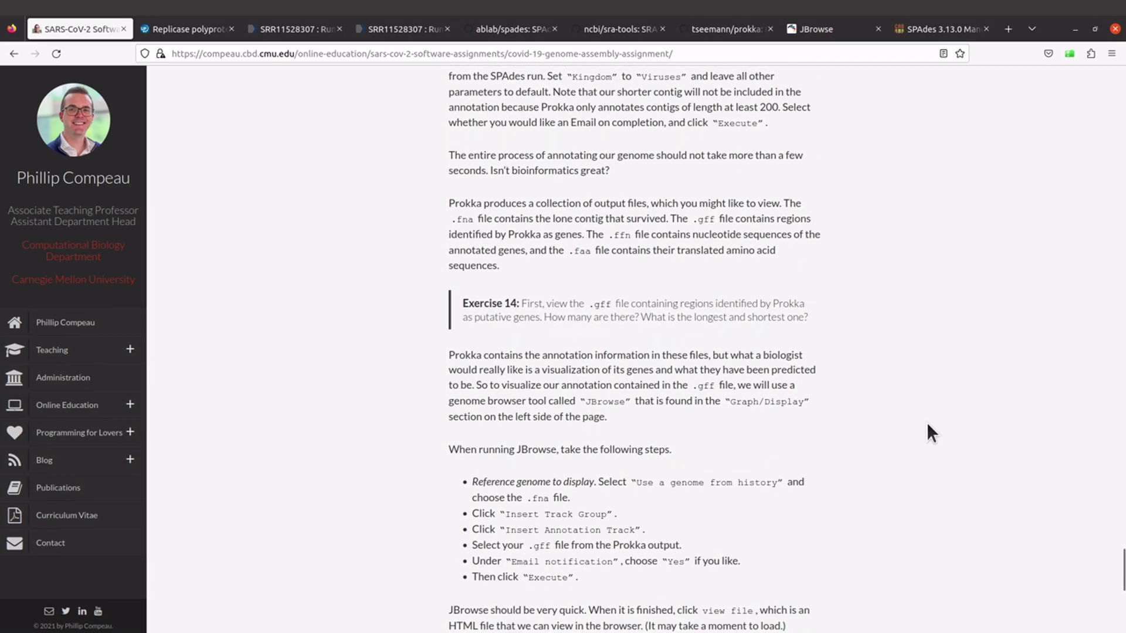
{"action": "scroll", "coordinate": [673, 397], "scroll_direction": "down", "scroll_amount": 5}
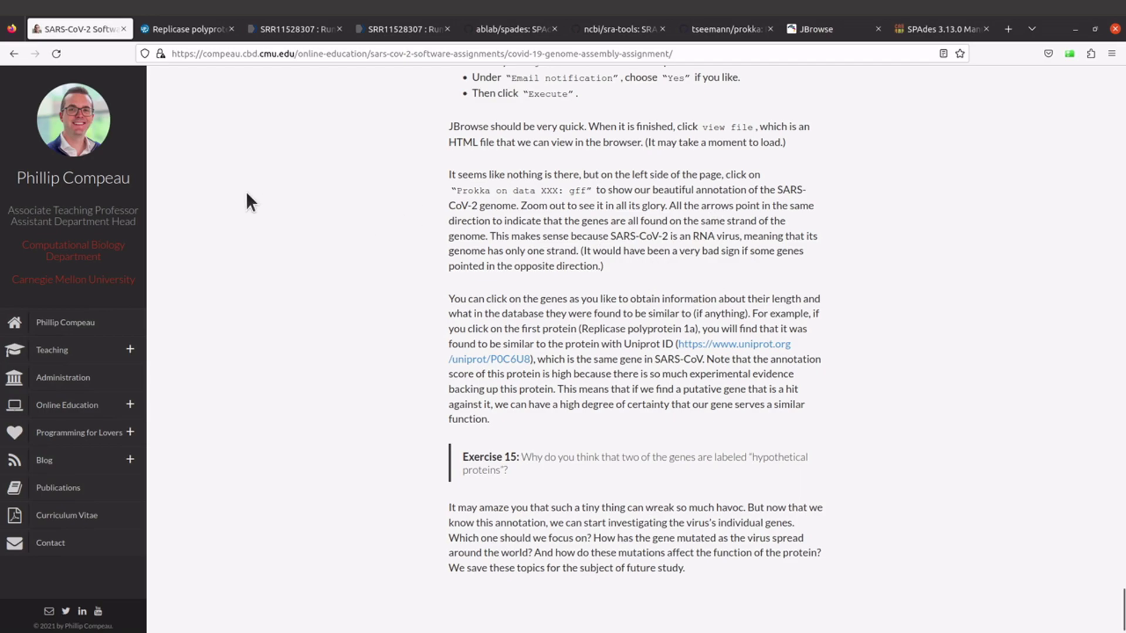
{"action": "mouse_move", "coordinate": [1, 164]}
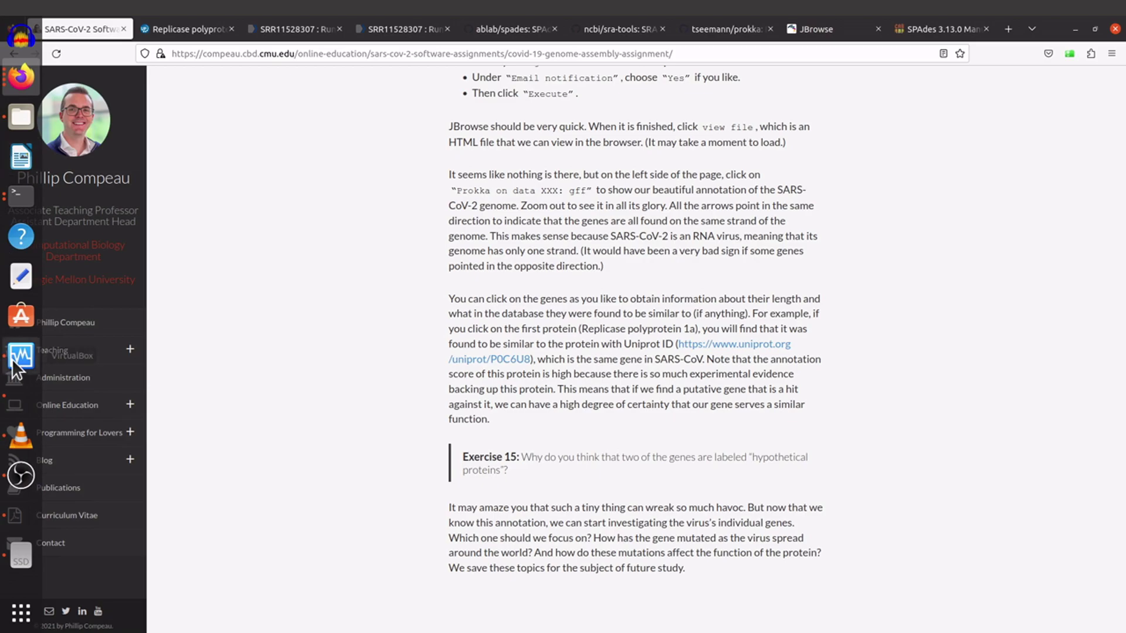
Step: Pan the Prokka track to genes M, 7a and N at the genome end, then back to 1a
{"action": "left_click", "coordinate": [13, 518]}
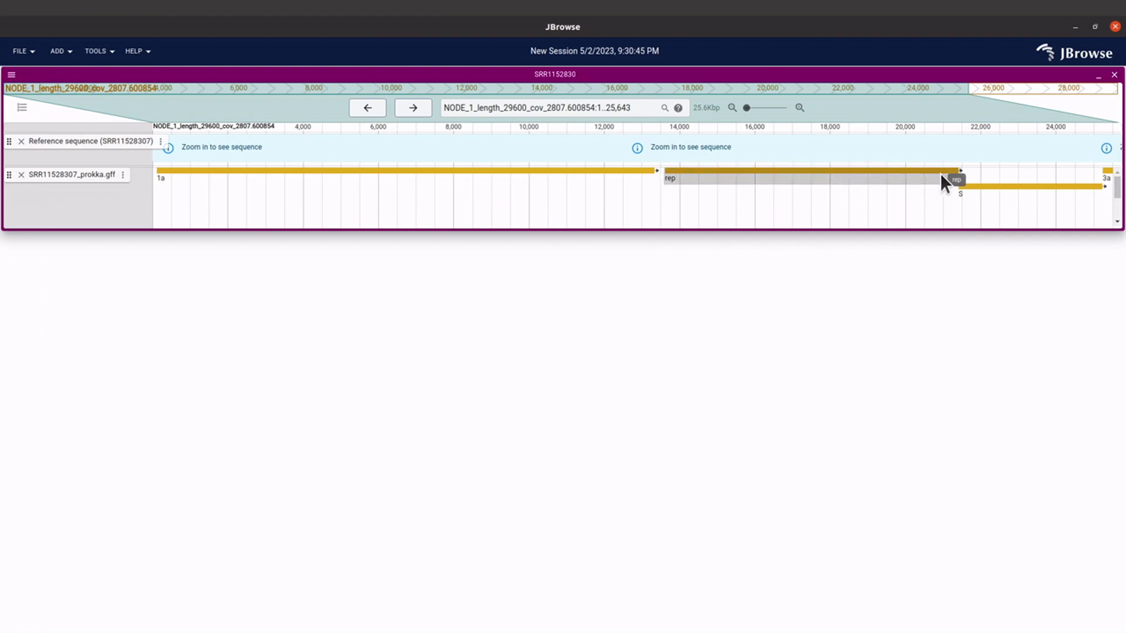
{"action": "left_click_drag", "start_coordinate": [957, 172], "coordinate": [589, 243]}
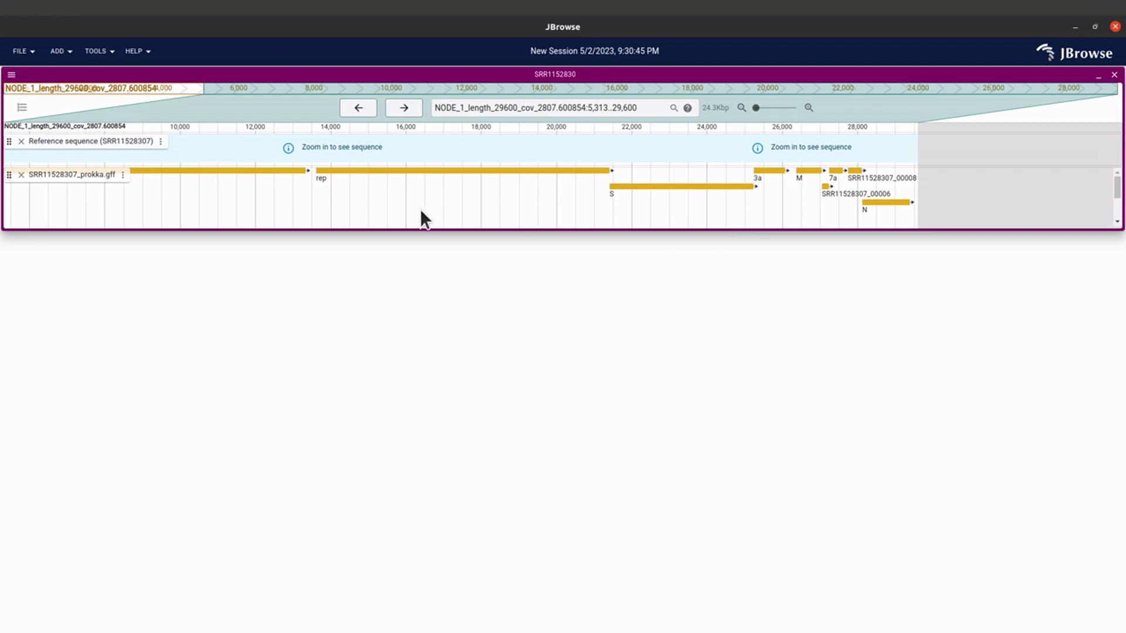
{"action": "left_click_drag", "start_coordinate": [421, 211], "coordinate": [670, 216]}
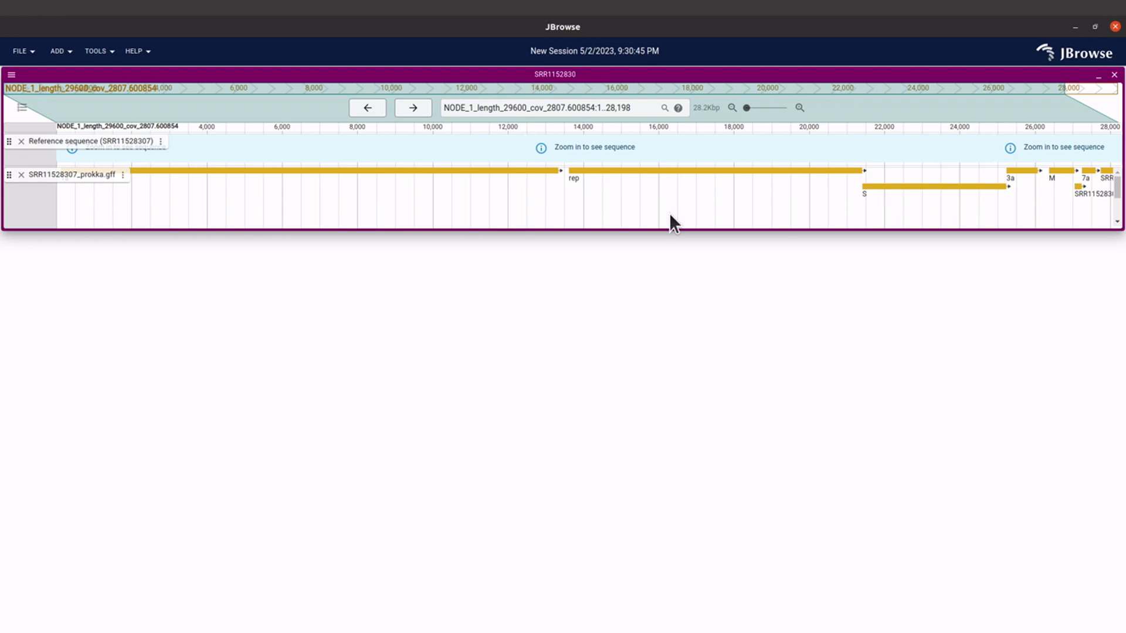
{"action": "left_click_drag", "start_coordinate": [388, 213], "coordinate": [496, 203]}
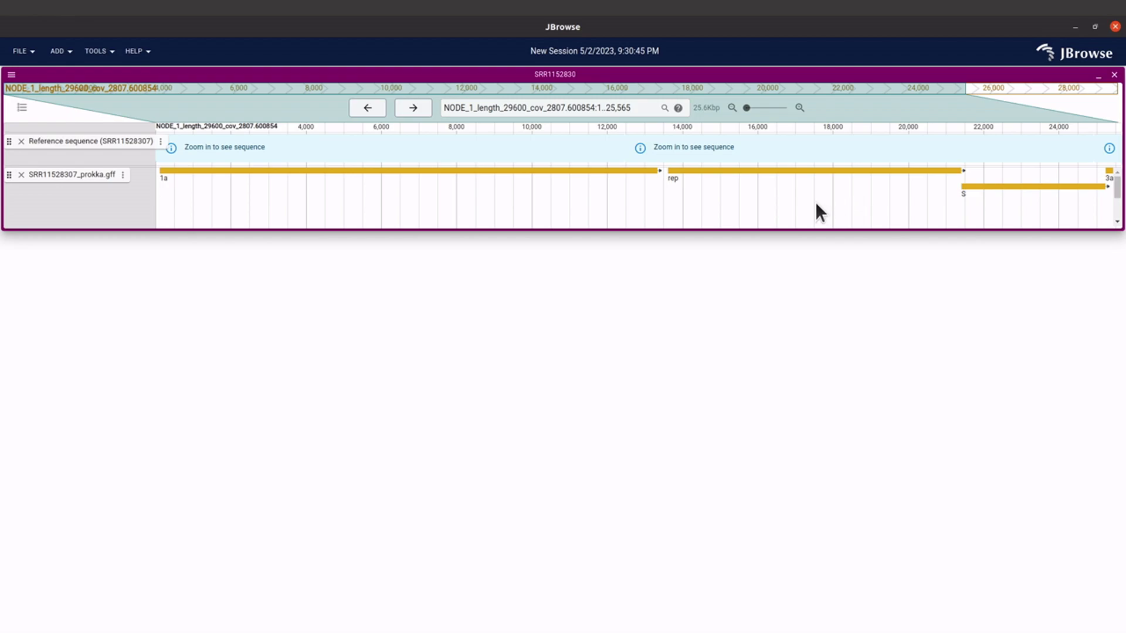
{"action": "mouse_move", "coordinate": [2, 129]}
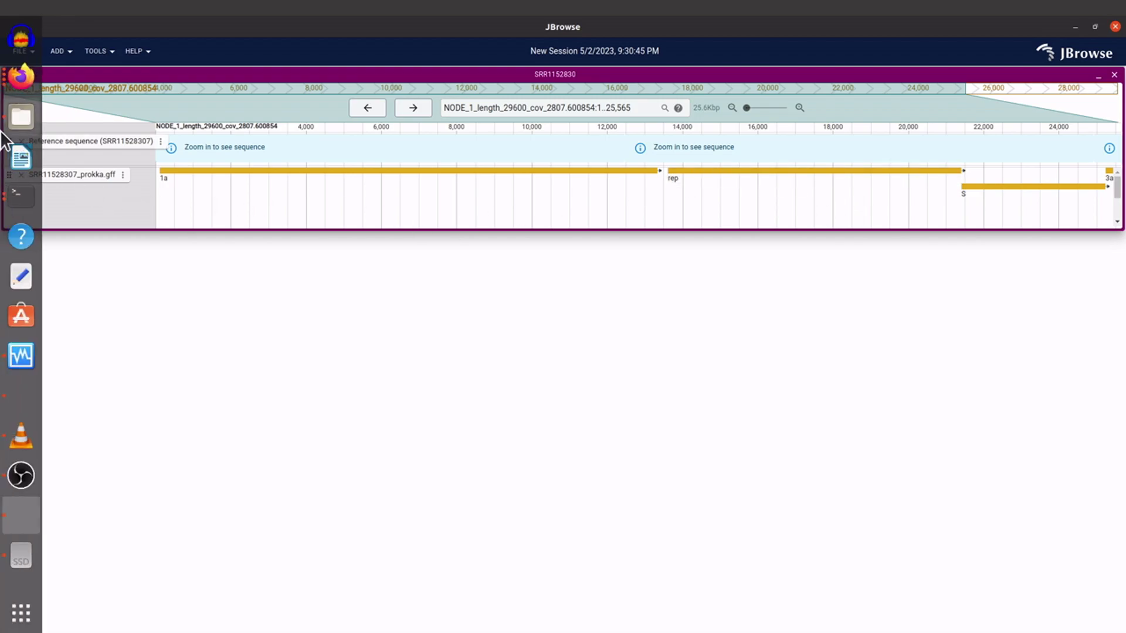
Step: Show the Firefox passage on Replicase polyprotein 1a, briefly highlighting its name
{"action": "left_click", "coordinate": [20, 75]}
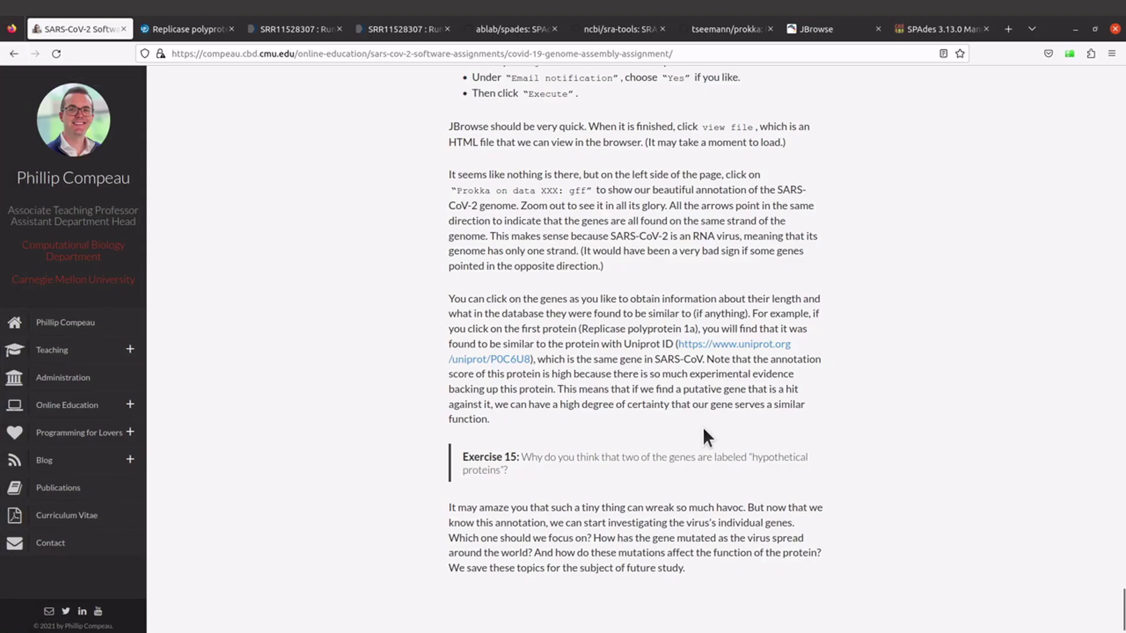
{"action": "scroll", "coordinate": [704, 431], "scroll_direction": "down", "scroll_amount": 1}
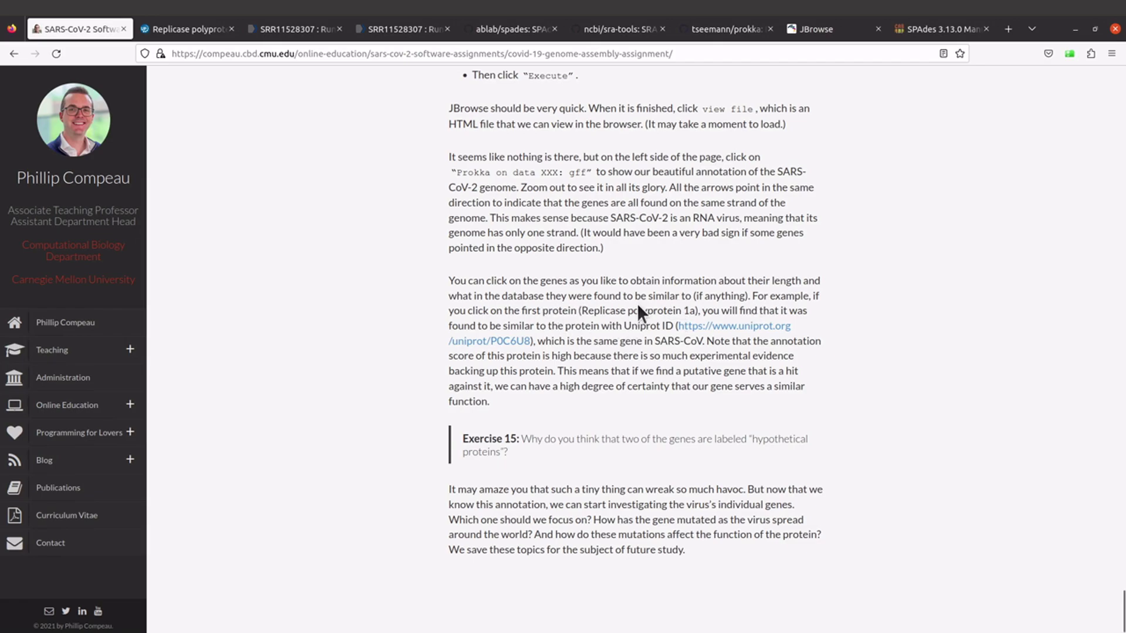
{"action": "left_click_drag", "start_coordinate": [581, 312], "coordinate": [673, 306]}
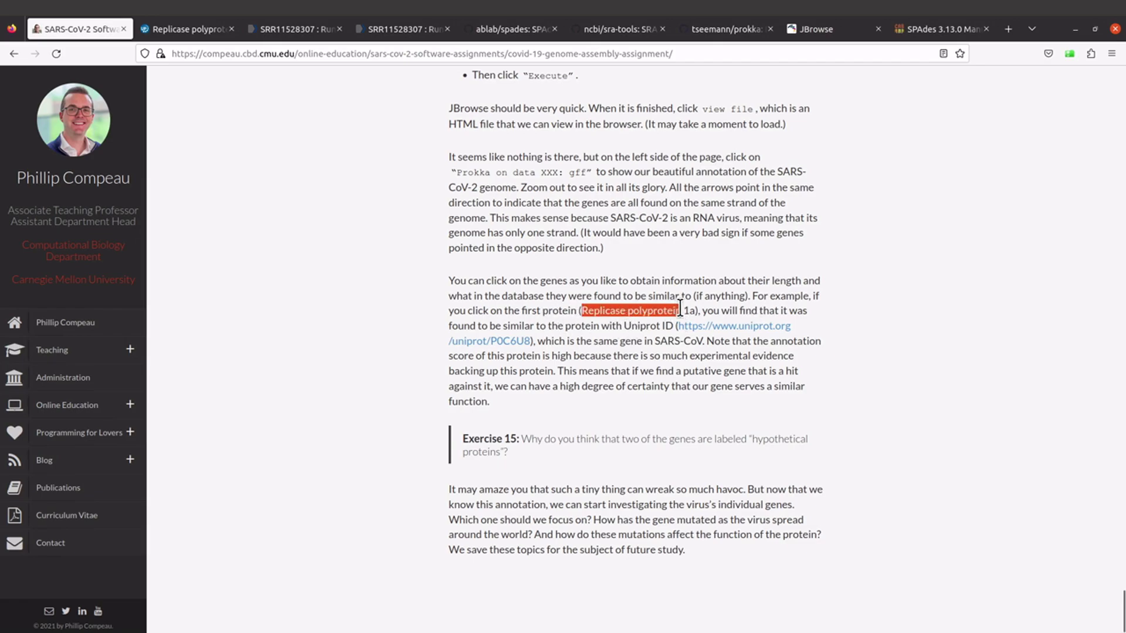
{"action": "left_click", "coordinate": [677, 308]}
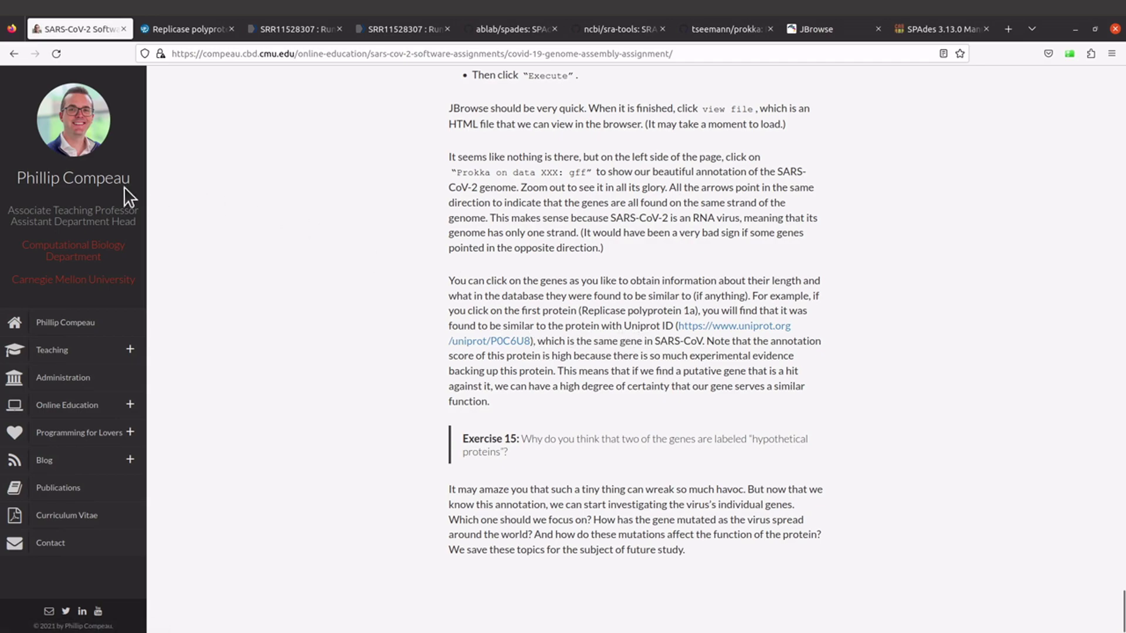
{"action": "mouse_move", "coordinate": [4, 199]}
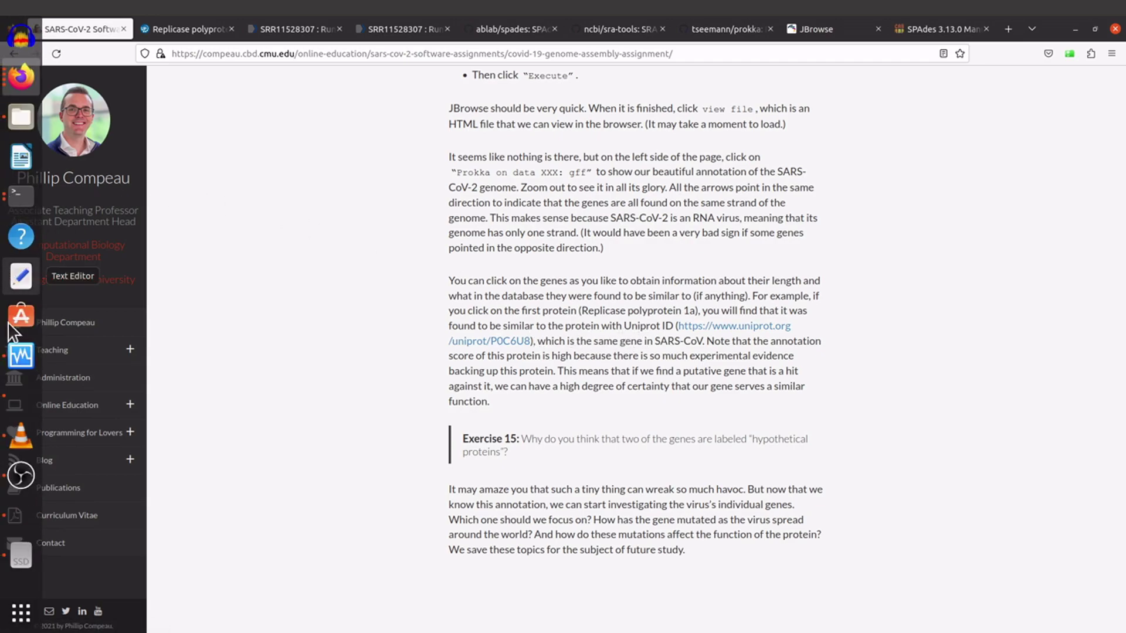
Step: Open gene 1a's Feature details and highlight its UniProtKB P0C6U8 similarity accession
{"action": "left_click", "coordinate": [22, 515]}
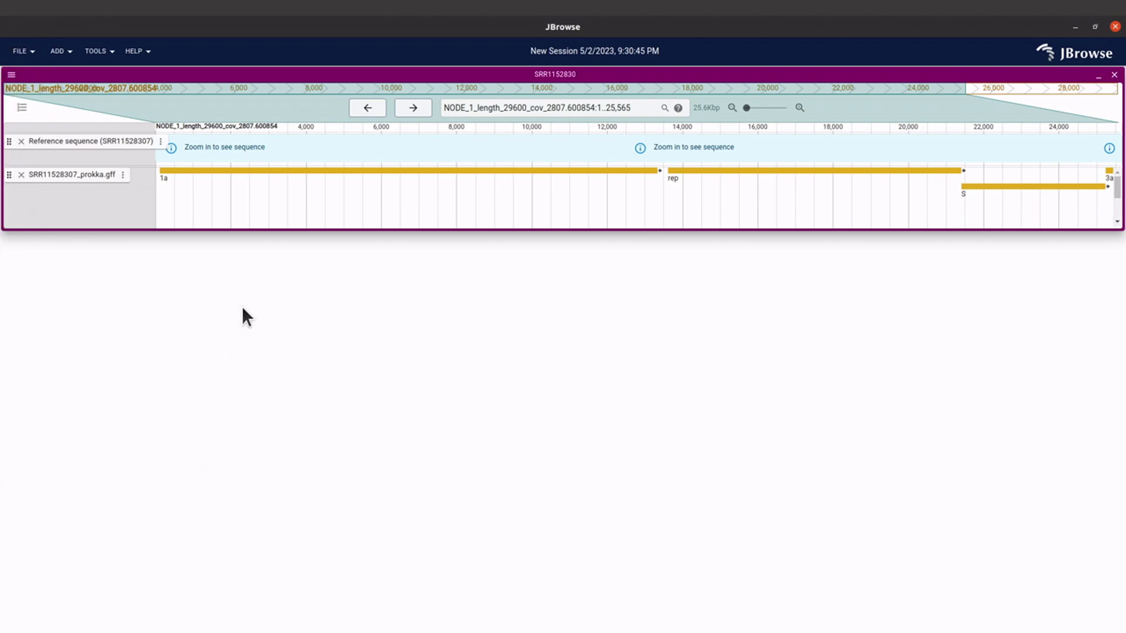
{"action": "left_click", "coordinate": [176, 173]}
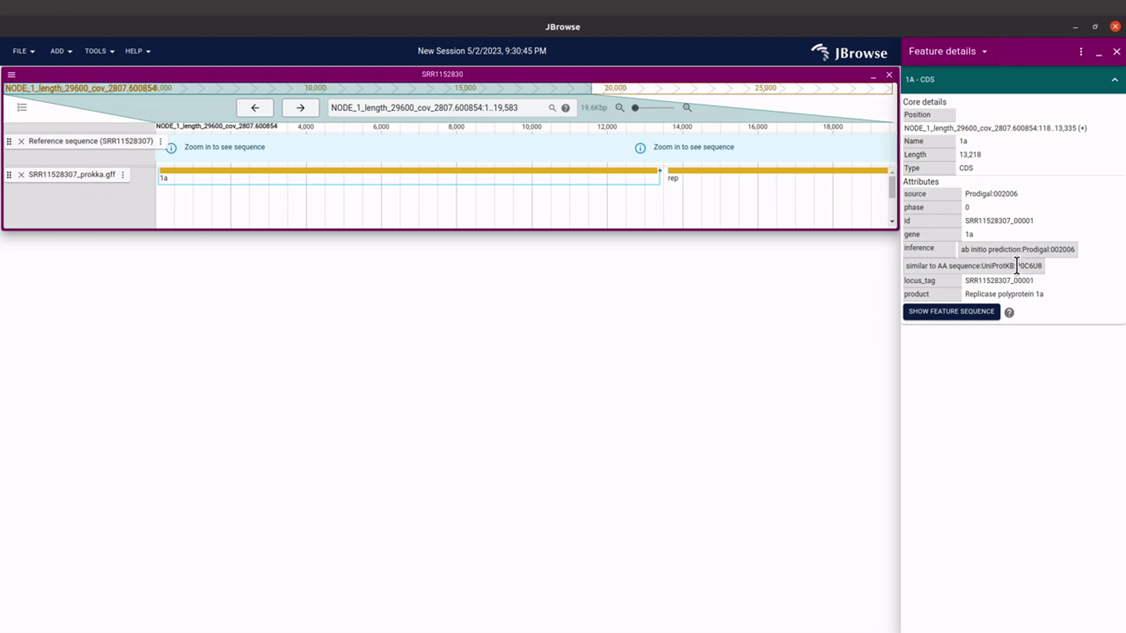
{"action": "left_click_drag", "start_coordinate": [1016, 266], "coordinate": [1045, 270]}
{"action": "left_click", "coordinate": [1027, 265]}
Step: Open the course page's UniProt link in a new Firefox tab
{"action": "mouse_move", "coordinate": [1, 124]}
{"action": "left_click", "coordinate": [21, 75]}
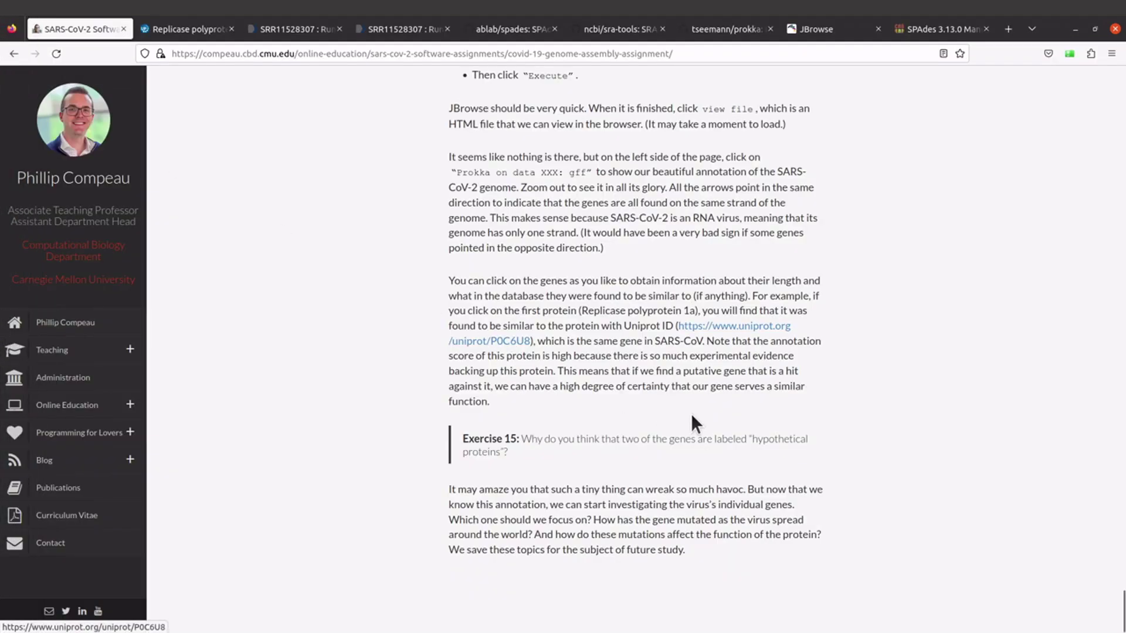
{"action": "right_click", "coordinate": [716, 327]}
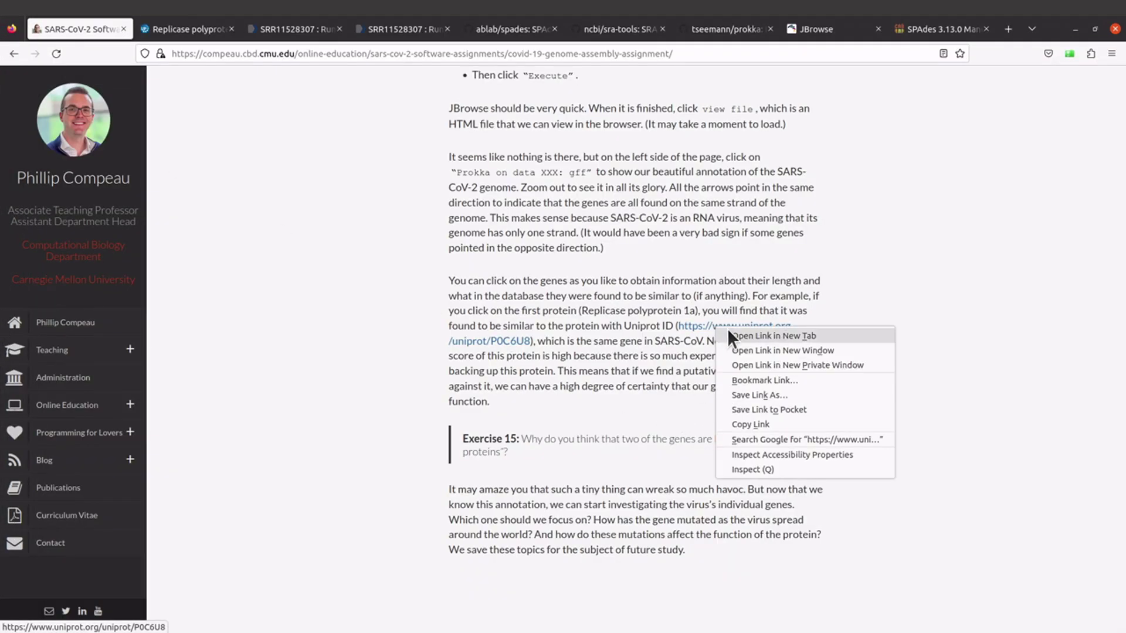
{"action": "left_click", "coordinate": [731, 332]}
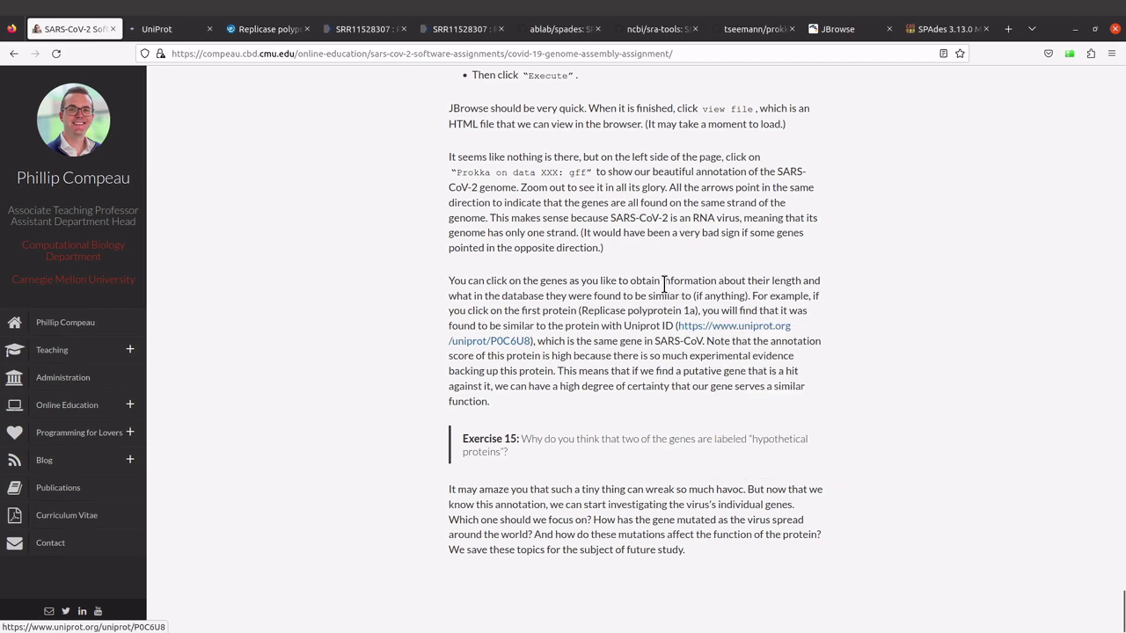
Step: Close the duplicate tab and view the P0C6U8 Replicase polyprotein 1a entry
{"action": "left_click", "coordinate": [308, 29]}
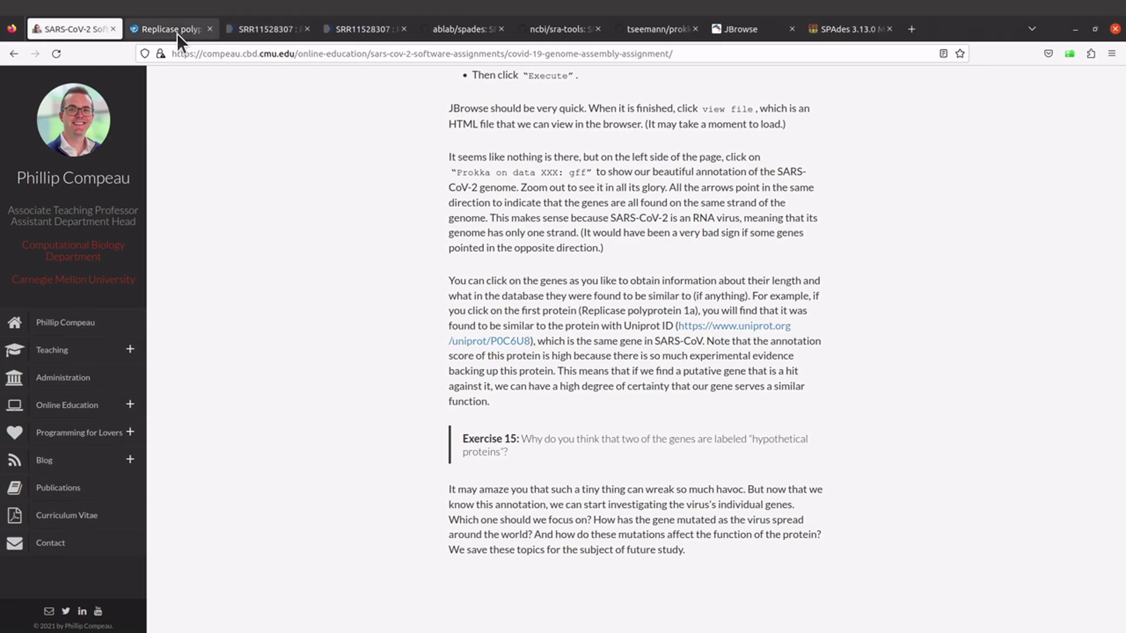
{"action": "left_click", "coordinate": [177, 32]}
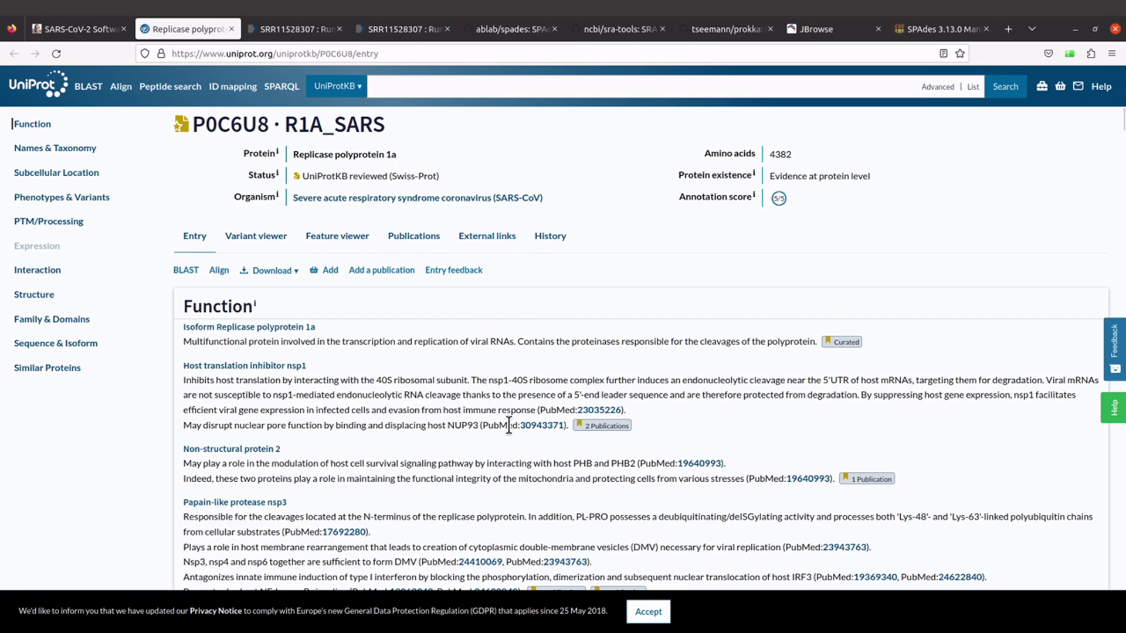
{"action": "left_click", "coordinate": [69, 29]}
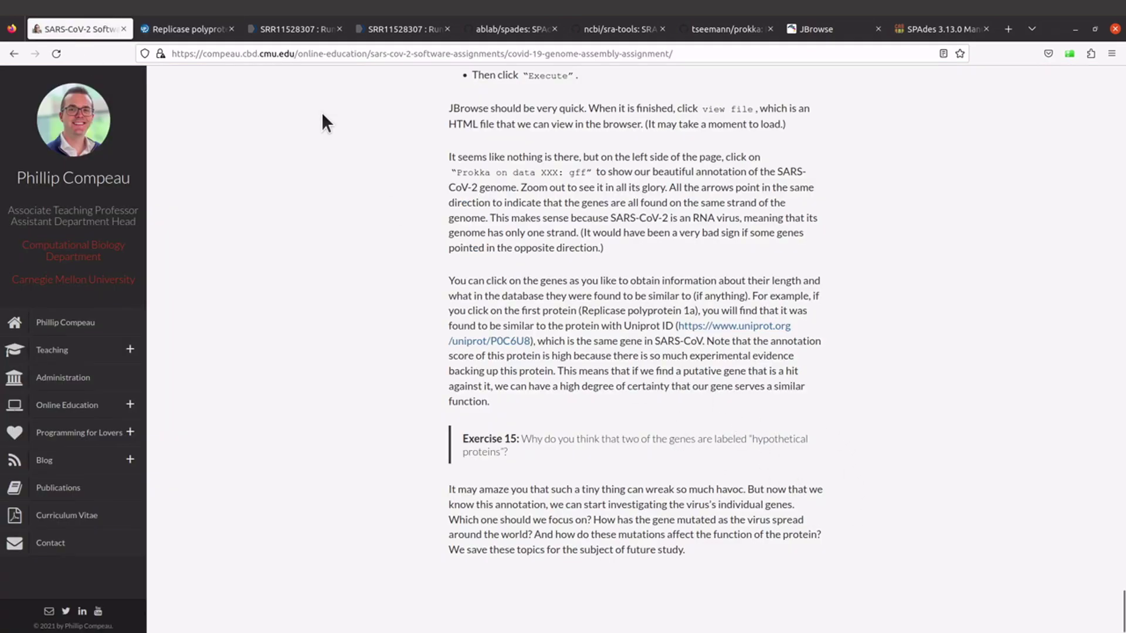
{"action": "left_click", "coordinate": [202, 34]}
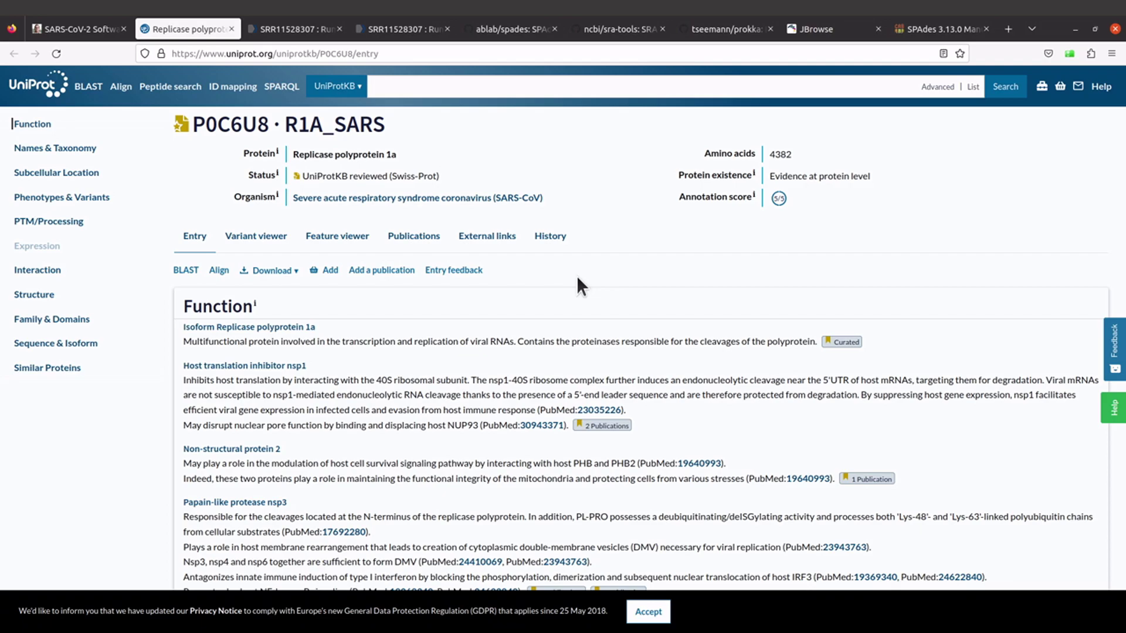
Step: Bring JBrowse back to gene 1a's details and clear the P0C6U8 text selection
{"action": "mouse_move", "coordinate": [3, 305]}
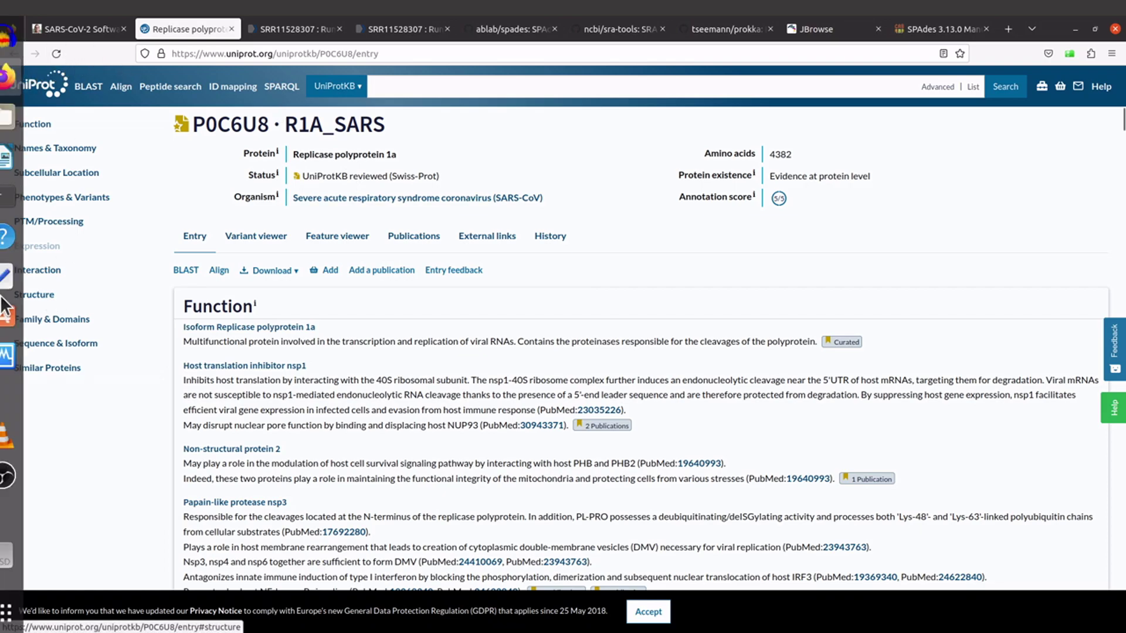
{"action": "left_click", "coordinate": [14, 520]}
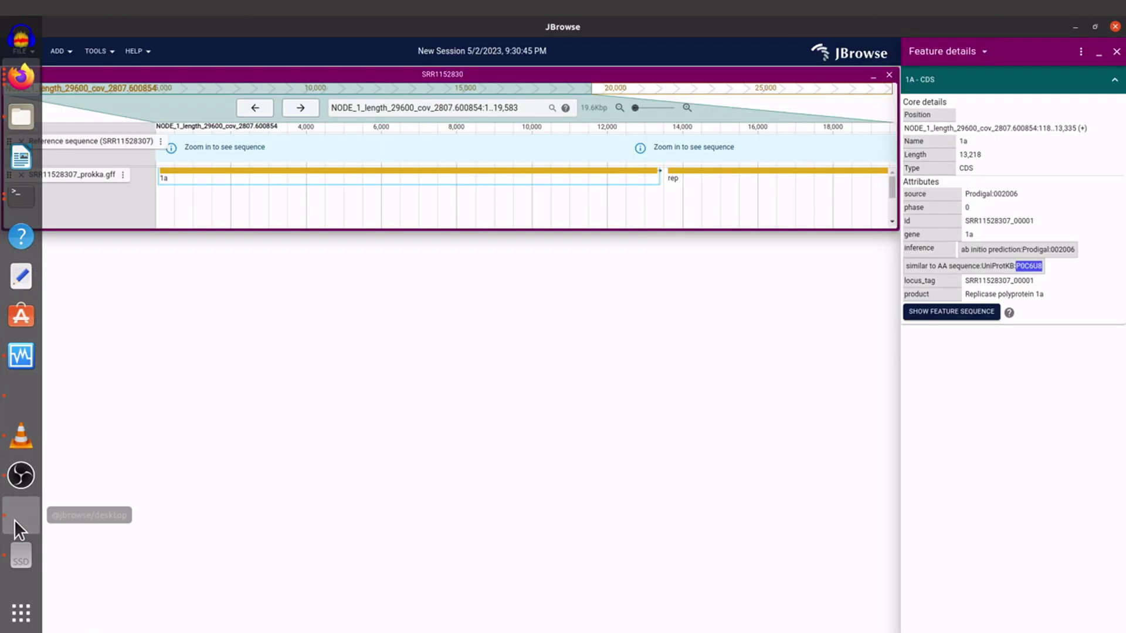
{"action": "left_click", "coordinate": [937, 421]}
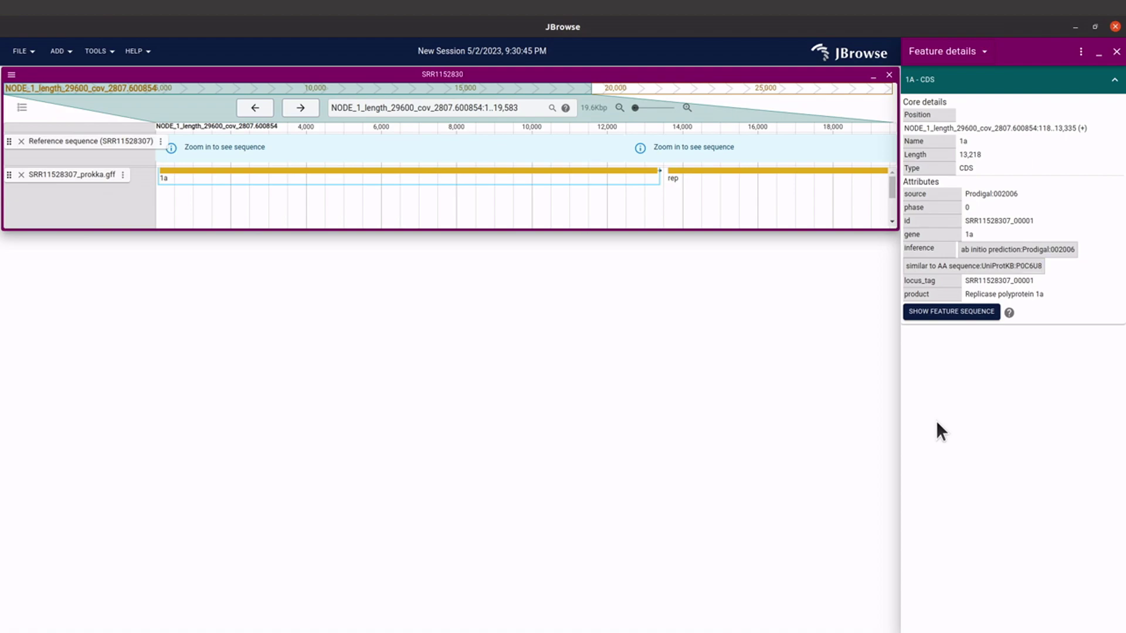